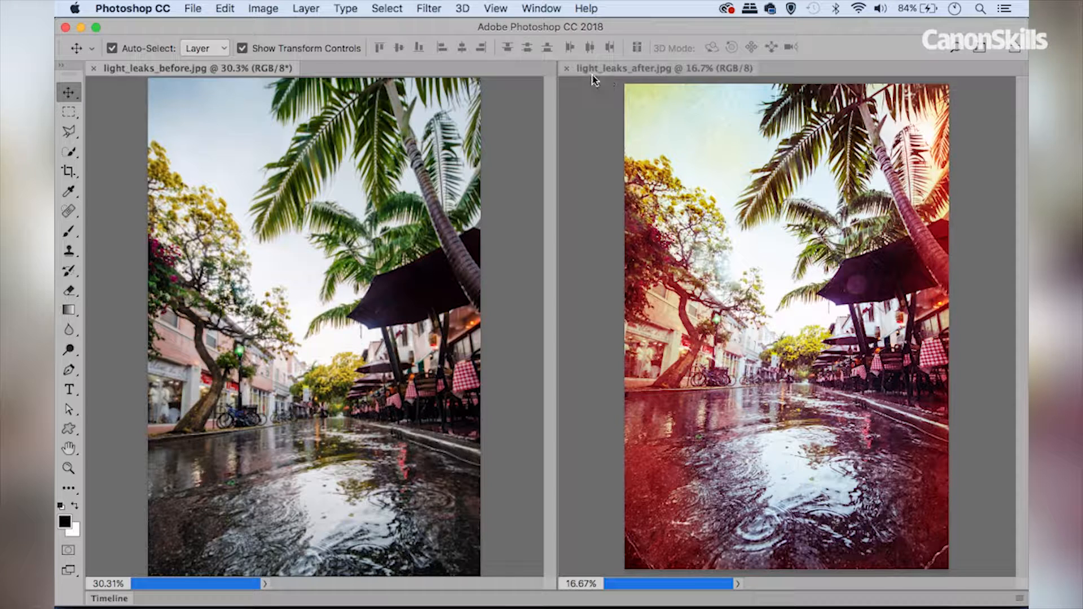
Step: Close light_leaks_after.jpg and bring up the New Document dialog in full view
click(565, 69)
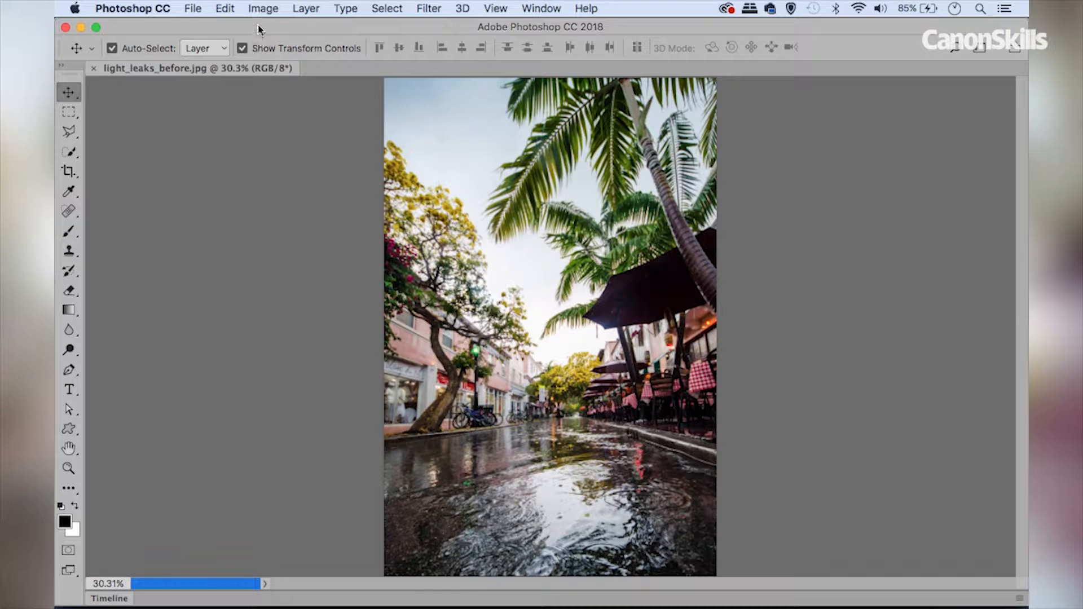
click(193, 9)
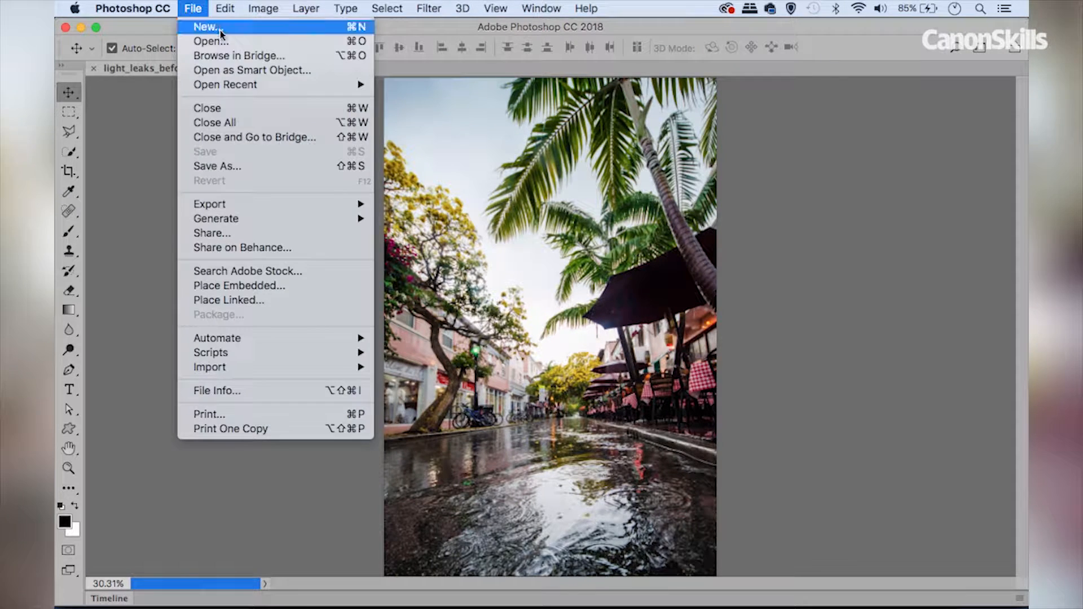
click(239, 29)
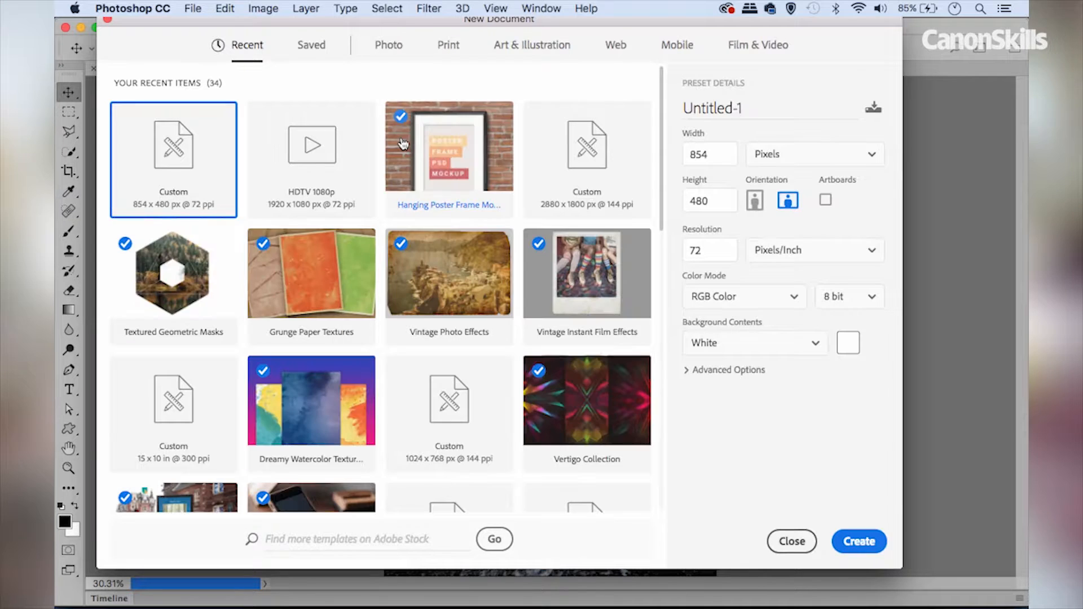
drag(547, 19, 585, 29)
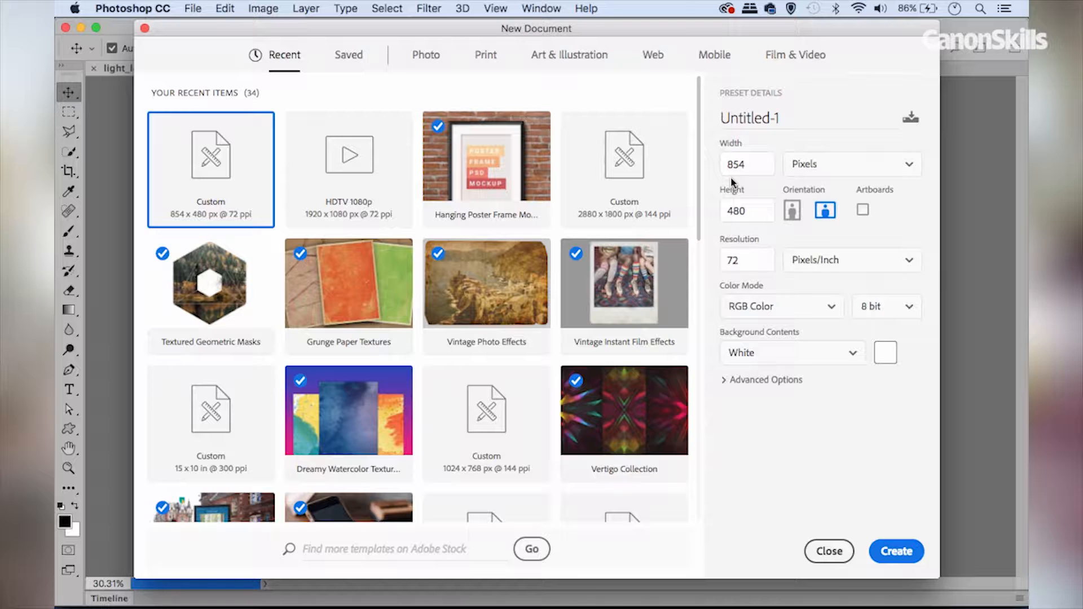
Step: Browse the Photo category's blank presets and free templates from start to end
click(431, 60)
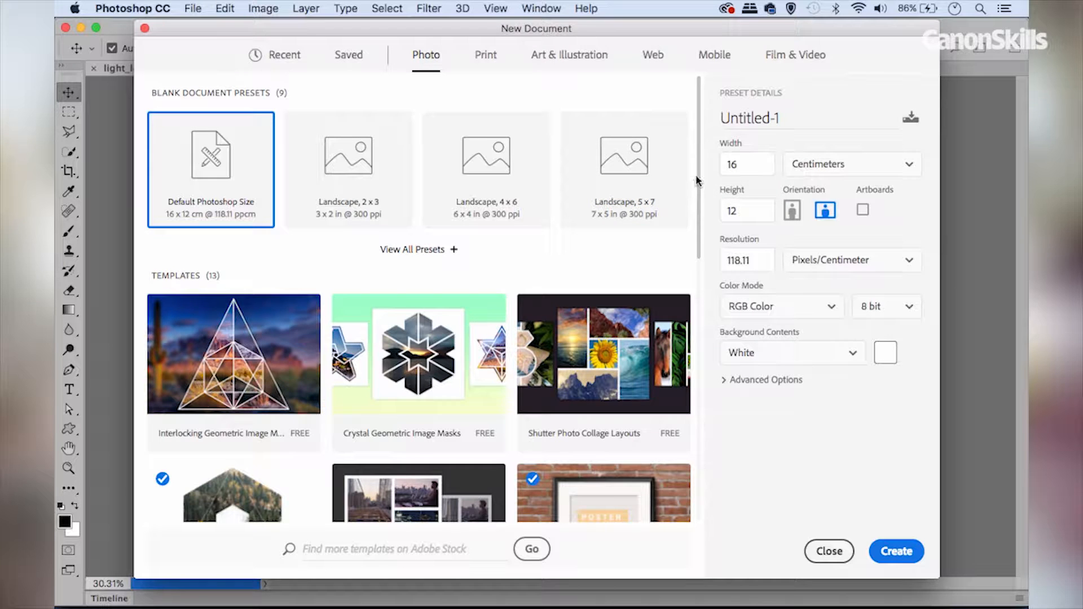
drag(699, 174, 709, 405)
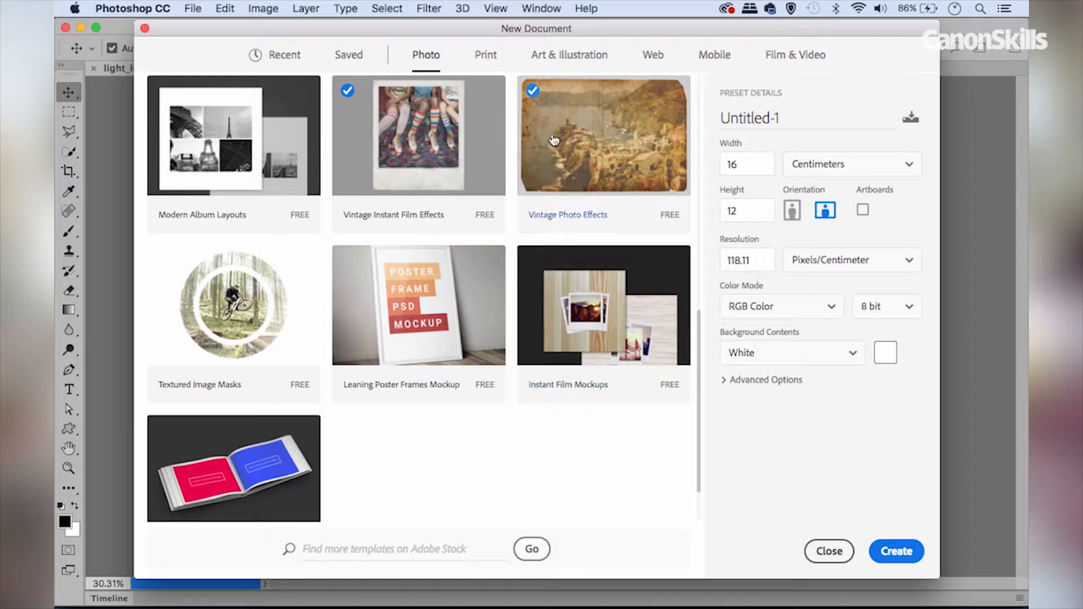
drag(701, 339, 686, 91)
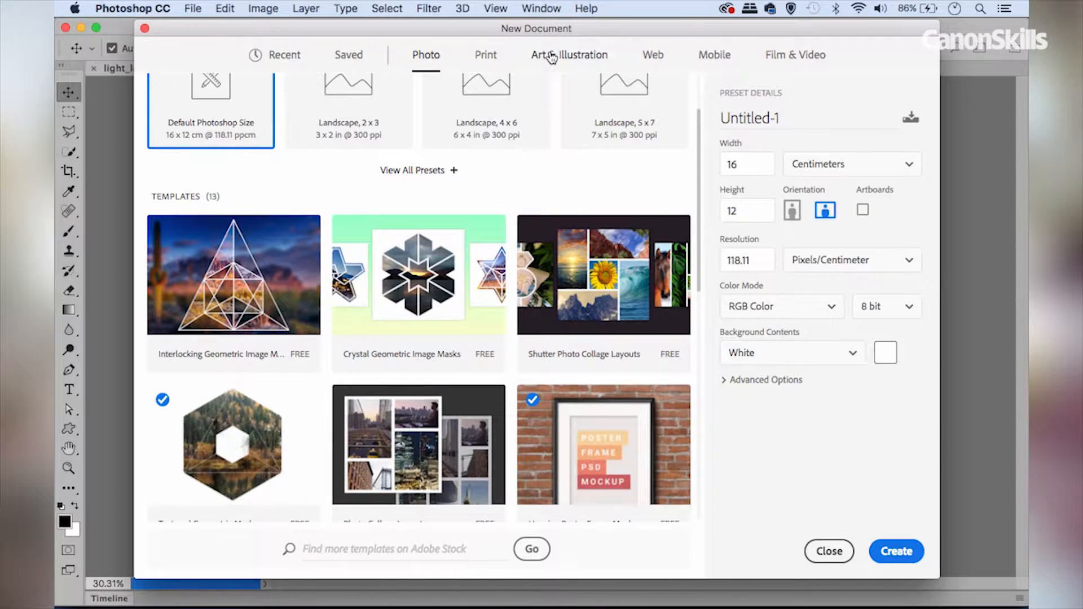
Step: Open the Grunge Paper Textures template from the Art & Illustration category
click(550, 56)
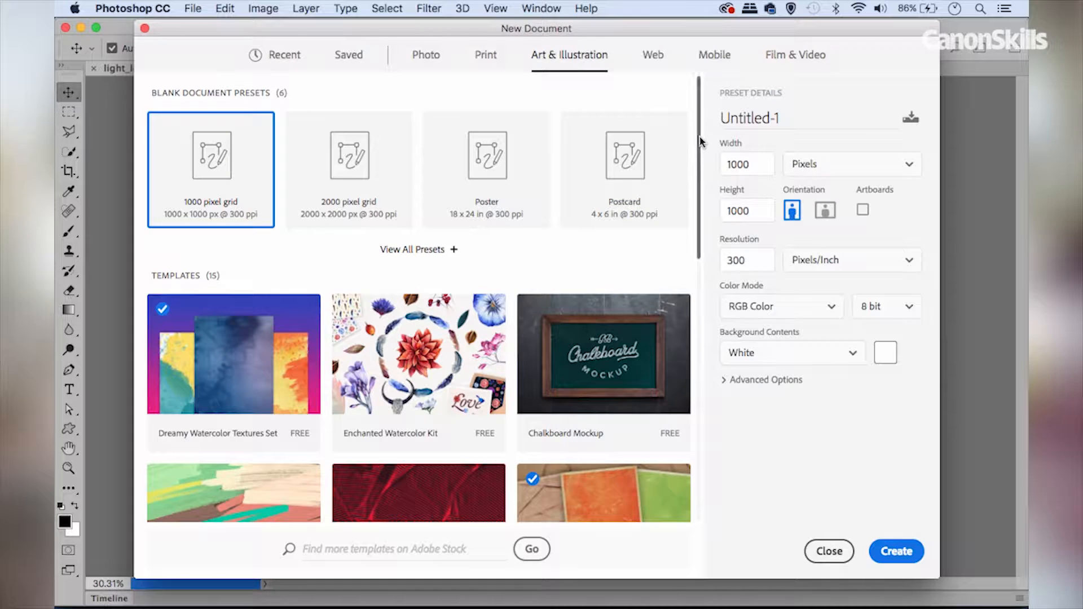
scroll(699, 145, down, 1)
drag(699, 145, 695, 224)
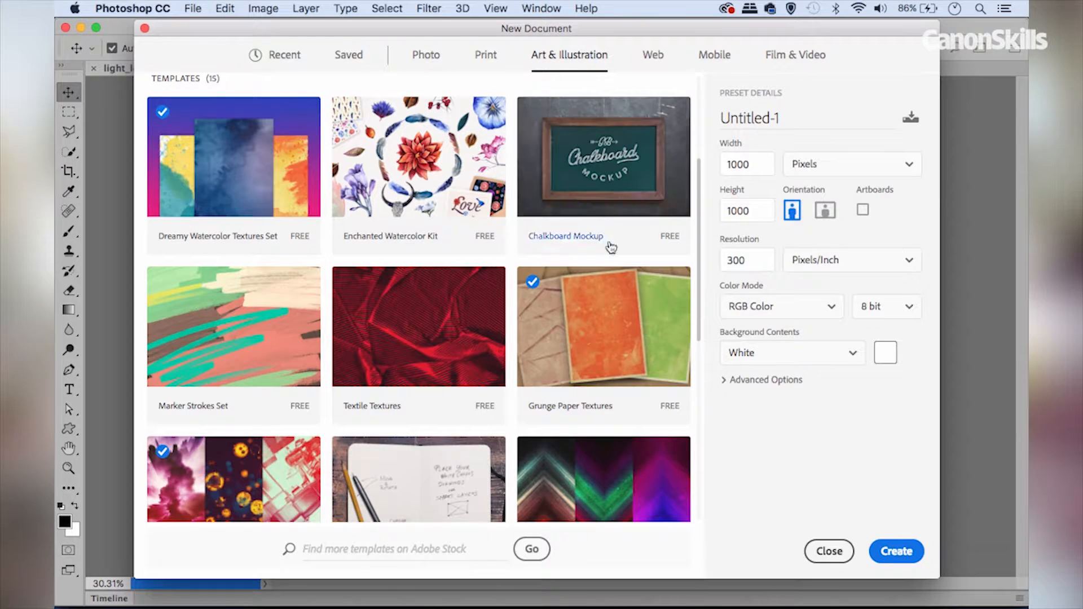
click(601, 328)
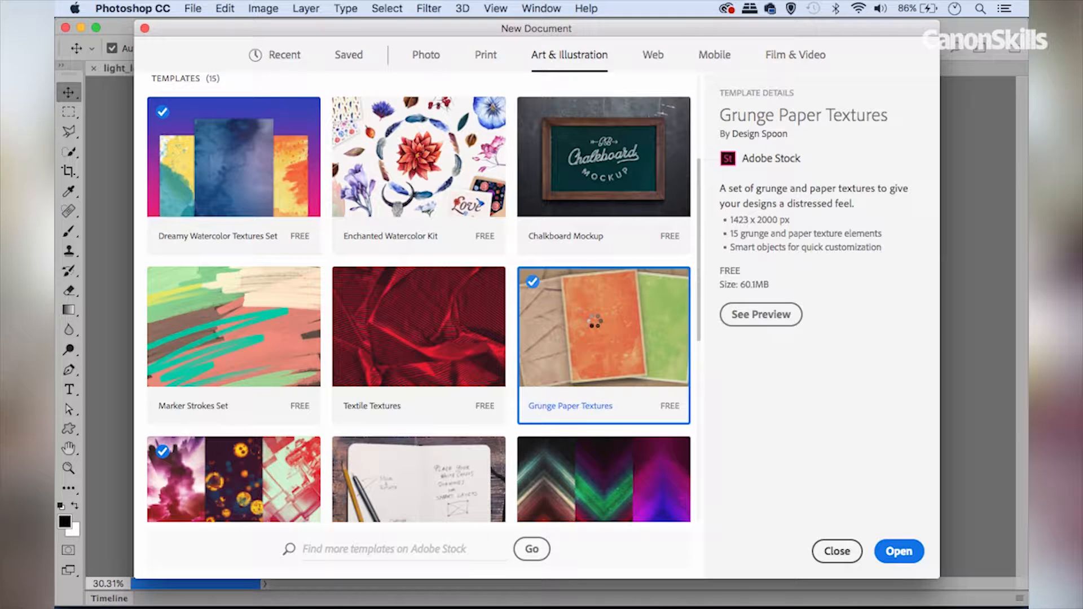
double_click(594, 324)
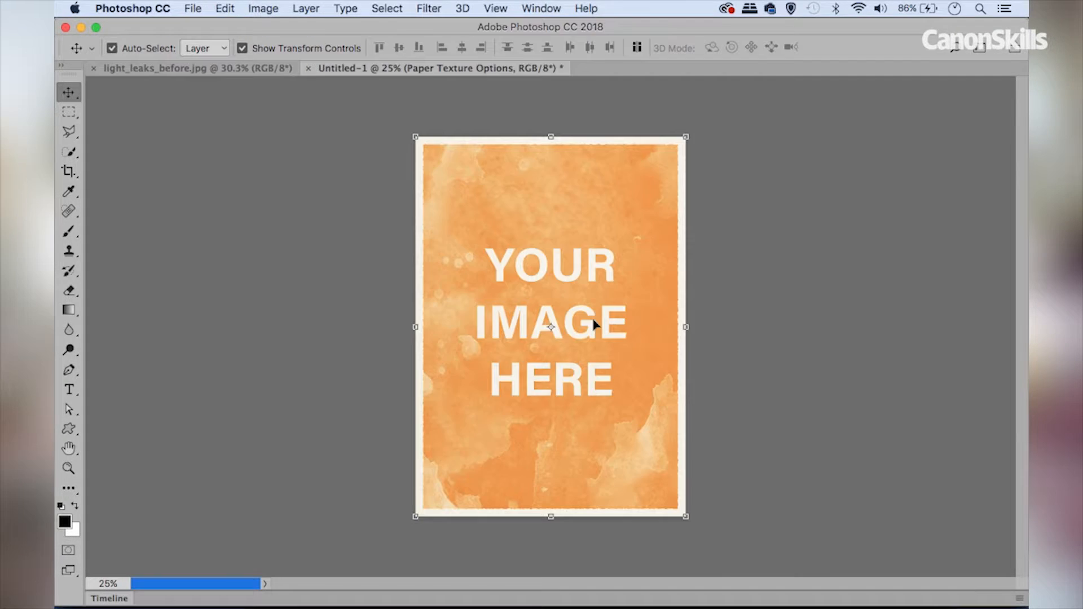
Step: Copy the street photo from light_leaks_before.jpg into the grunge paper template document with the Move tool
click(189, 70)
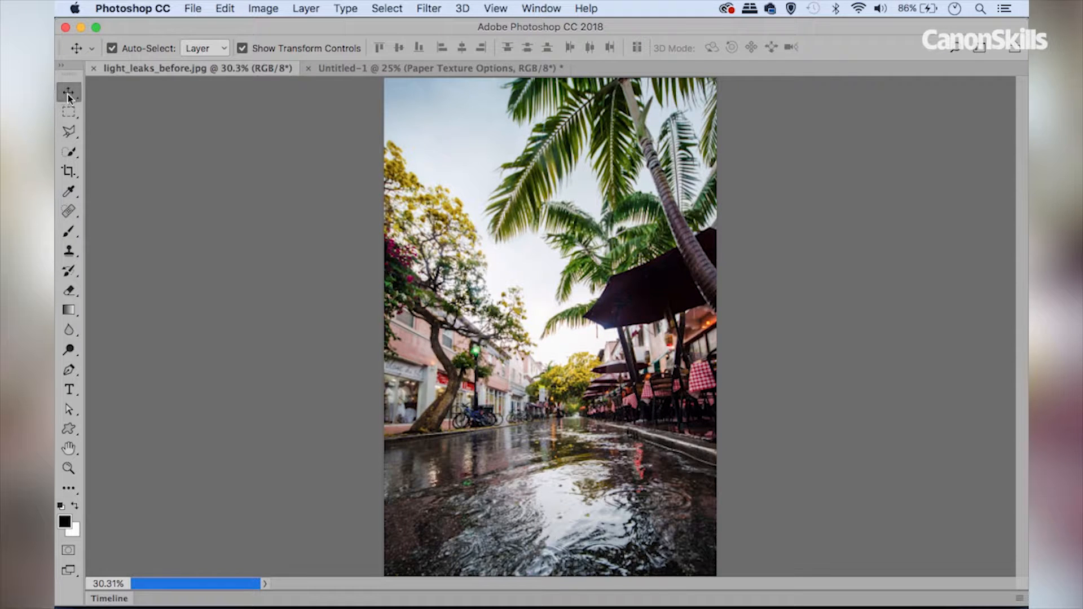
drag(495, 204, 463, 72)
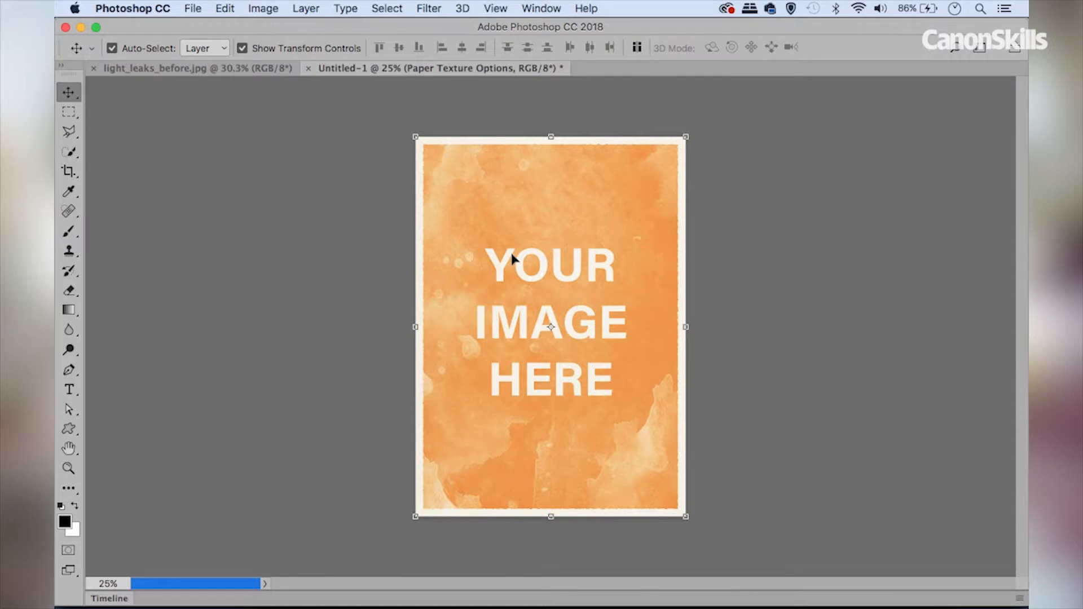
drag(513, 258, 513, 259)
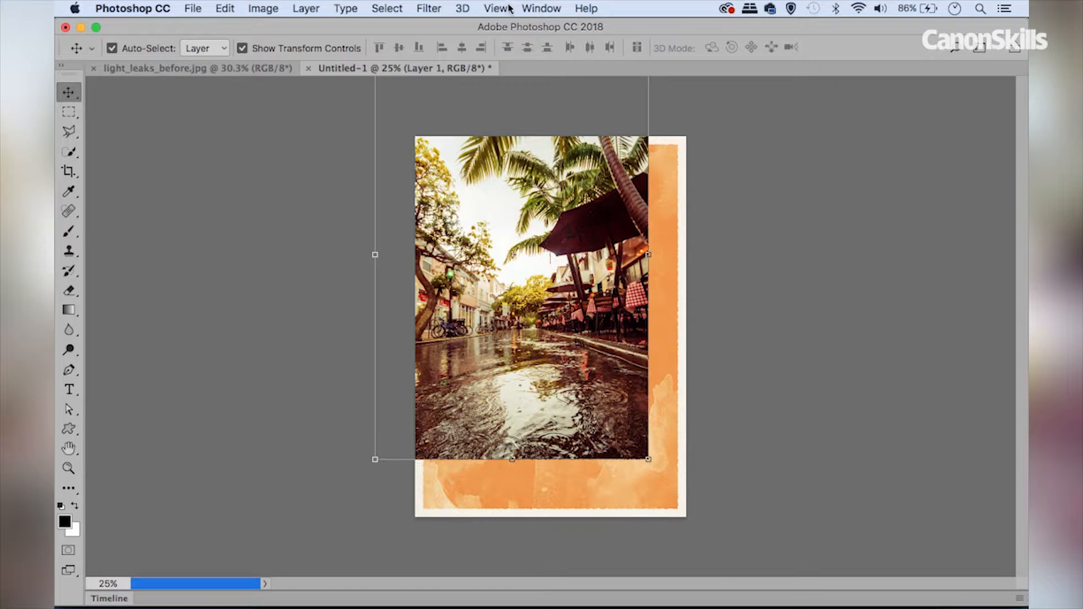
Step: Show the Layers panel beside the image and enlarge it to fit the whole layer stack
click(538, 9)
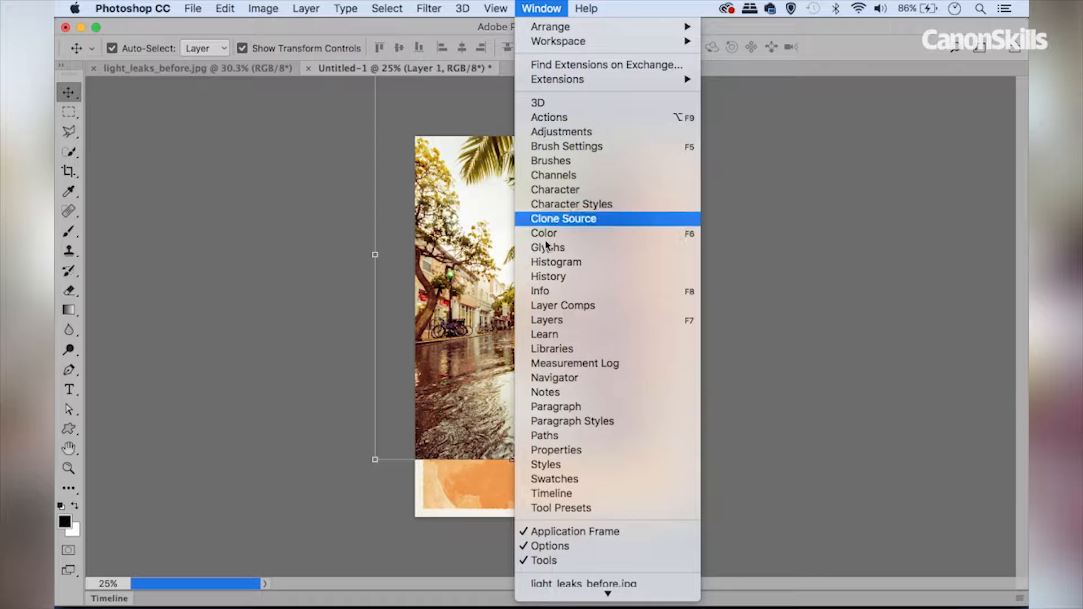
click(580, 320)
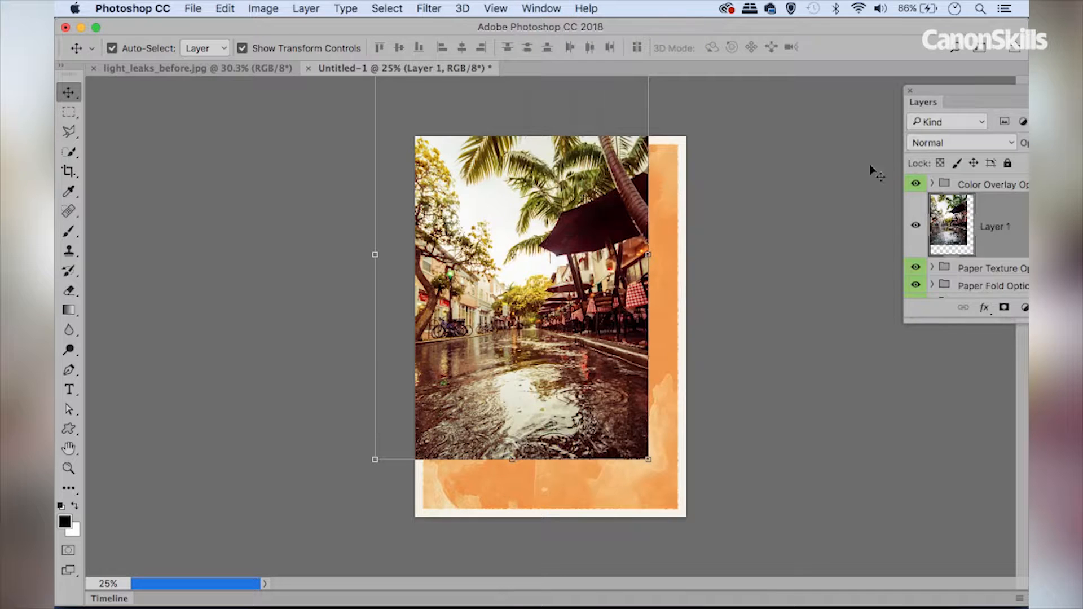
drag(928, 98, 760, 104)
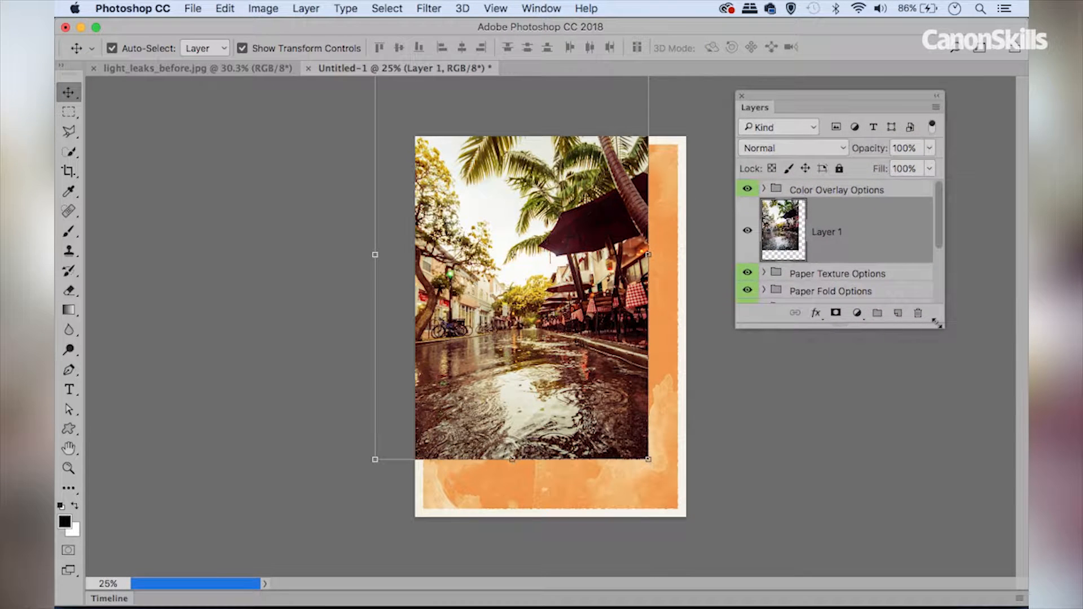
drag(945, 357, 992, 550)
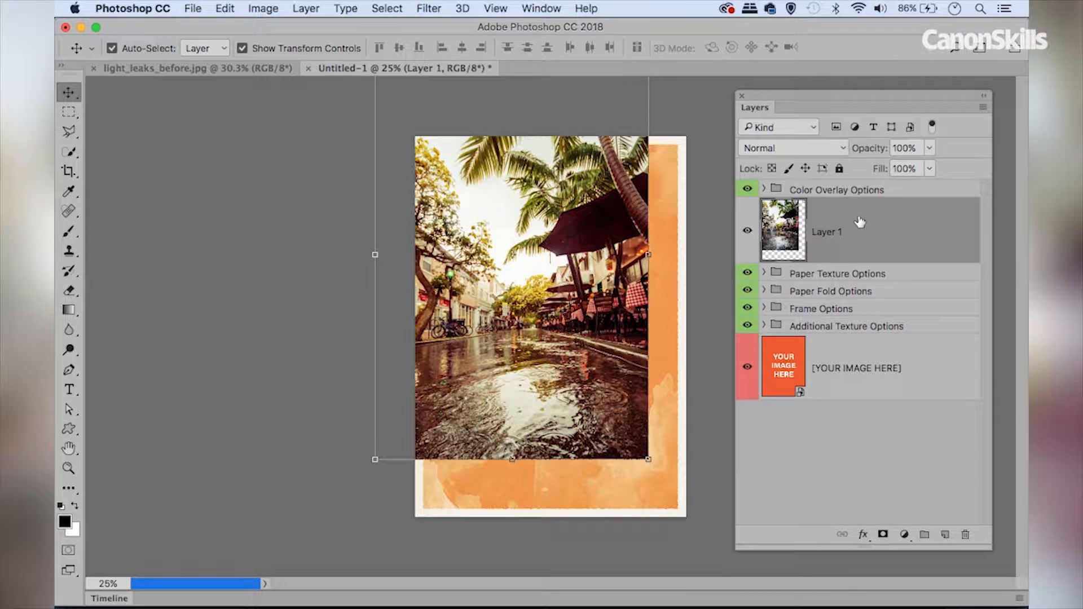
Step: Place Layer 1 directly above [YOUR IMAGE HERE] and scale it to 100.42%, positioned to cover the canvas from its upper edge
drag(846, 222, 850, 341)
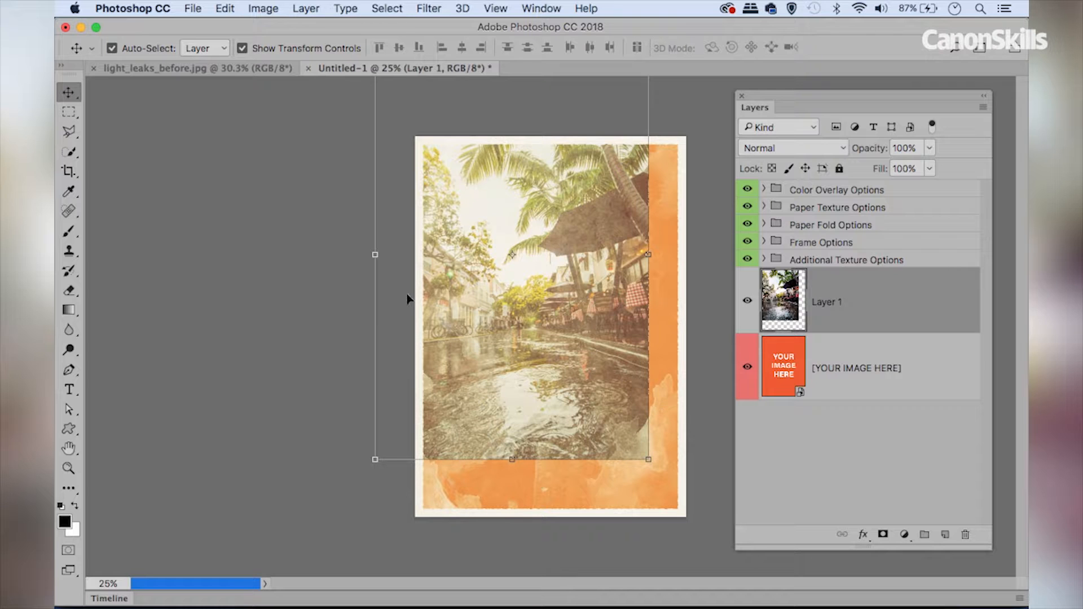
key(super)
key(super+t)
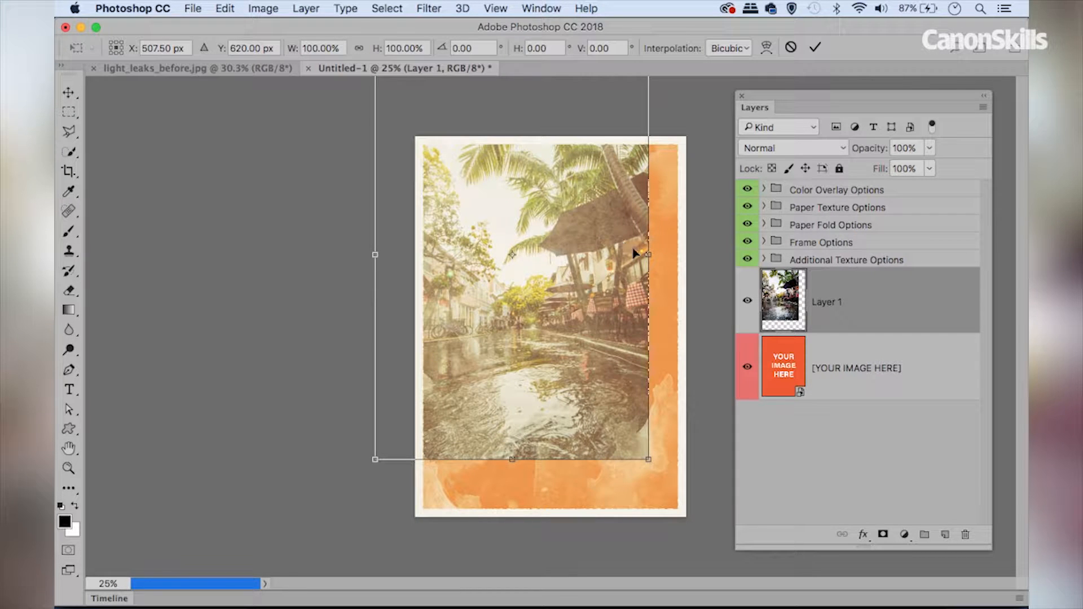
drag(513, 196, 540, 253)
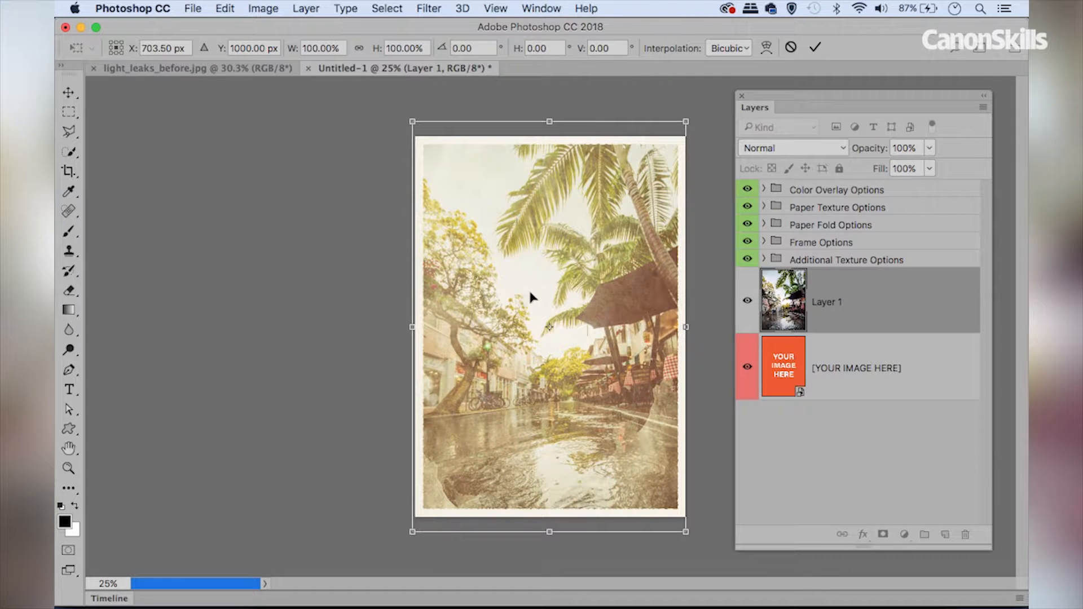
drag(392, 102, 399, 125)
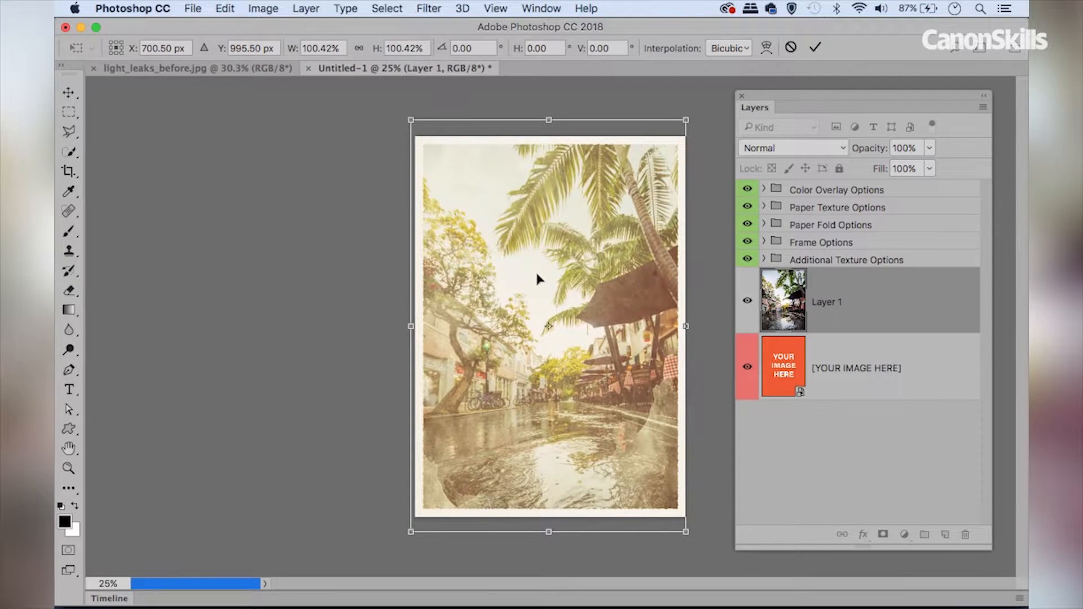
mouse_move(541, 242)
mouse_down()
mouse_move(543, 232)
mouse_move(542, 256)
mouse_up()
key(Return)
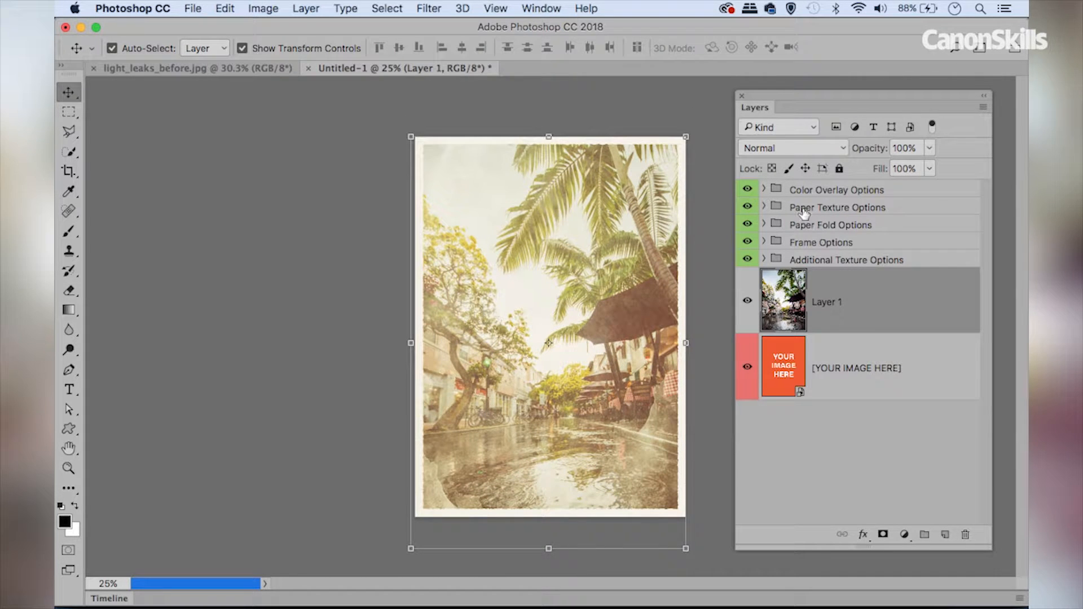
Step: Hide the Frame Options group and view the upper part of the textured photo at 50%
click(747, 246)
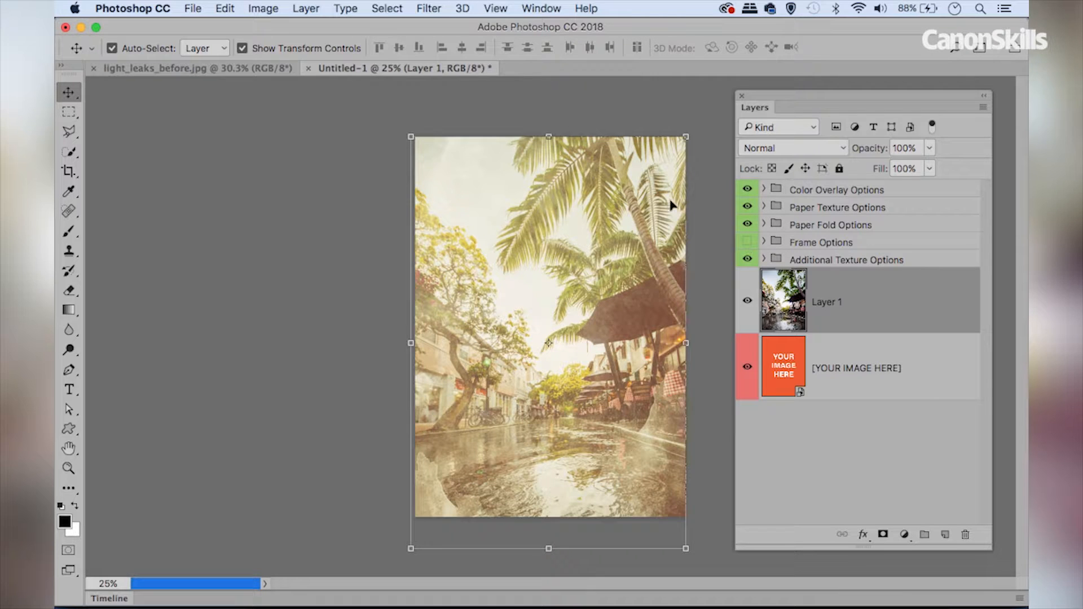
key(super+equal)
key(super+minus)
key(super+equal)
key(super+equal)
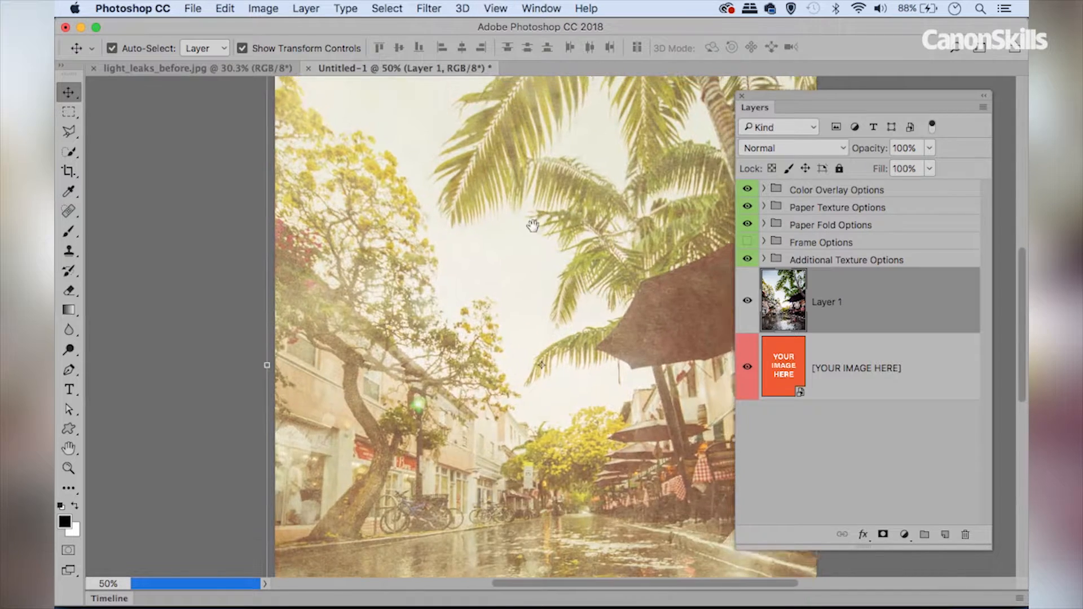
key(super+equal)
scroll(463, 312, down, 2)
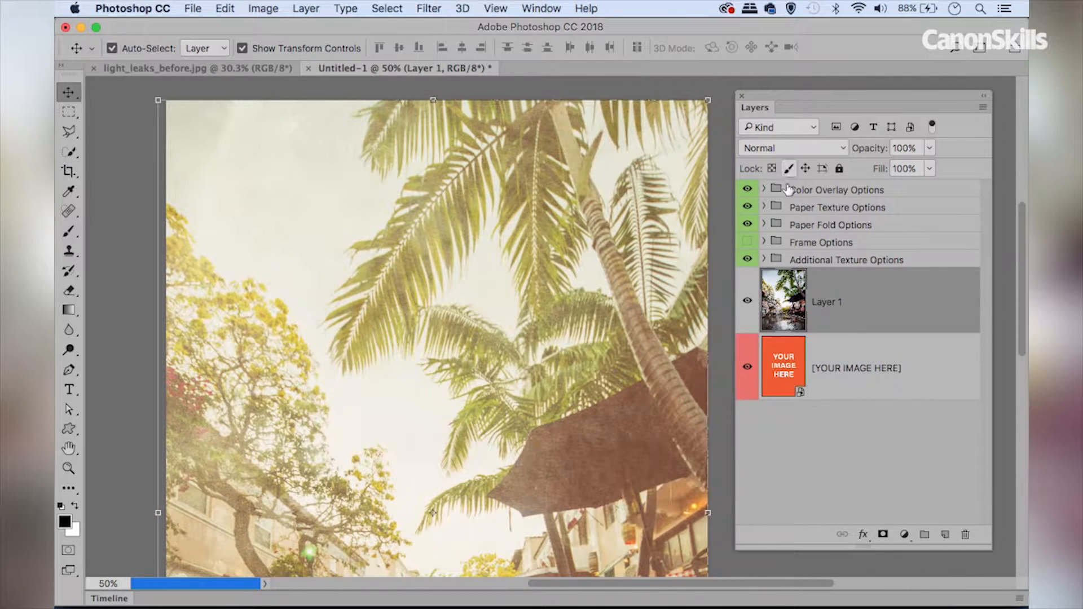
Step: Toggle the visibility of the Paper Texture Options group to compare the photo with and without it, up close and in full
click(747, 226)
click(749, 208)
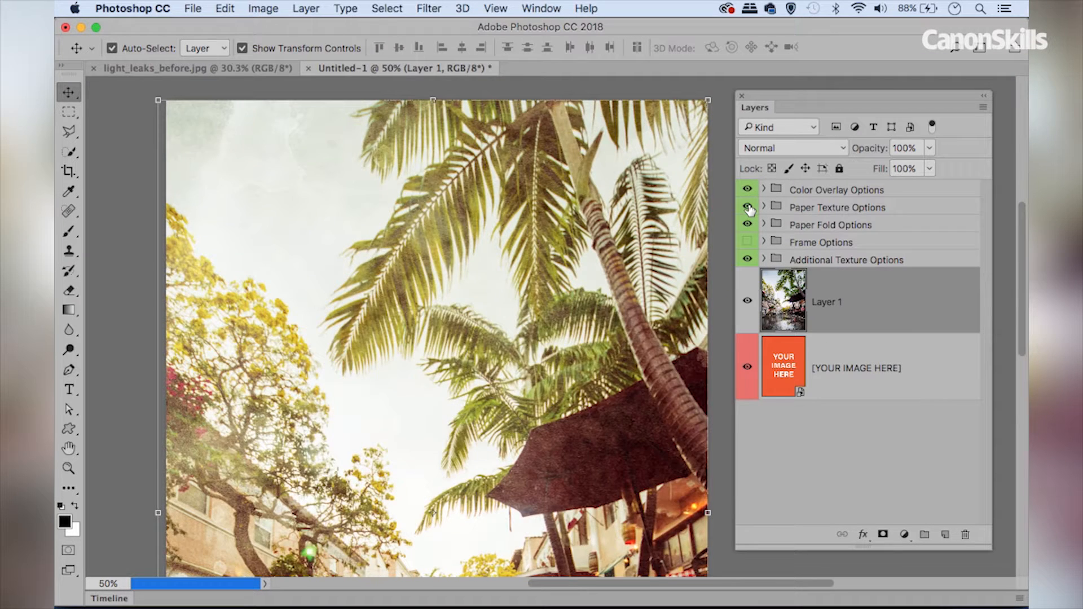
click(748, 207)
key(super+0)
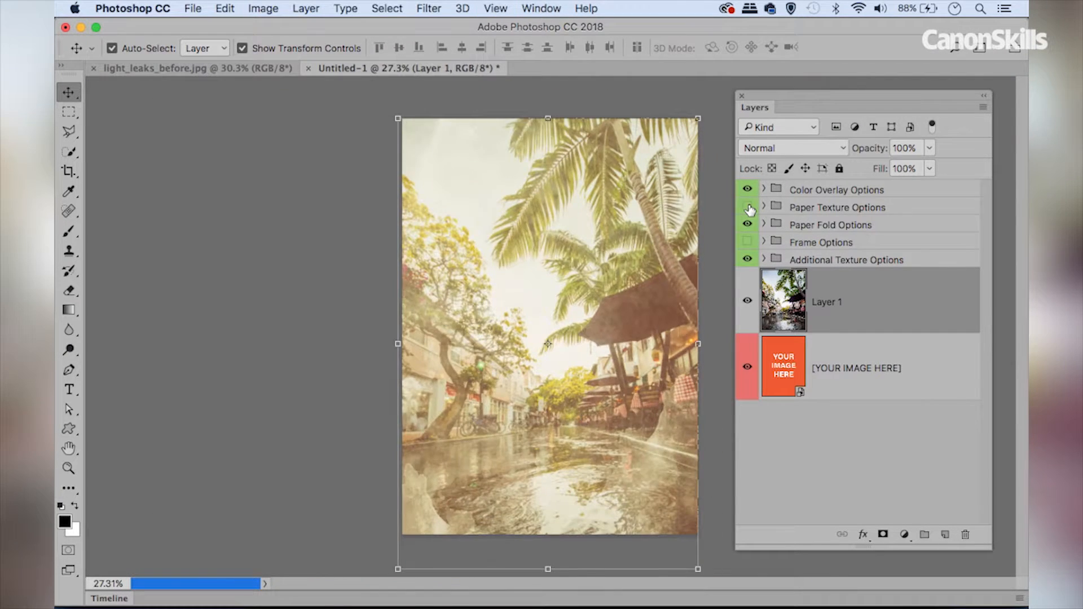
click(748, 208)
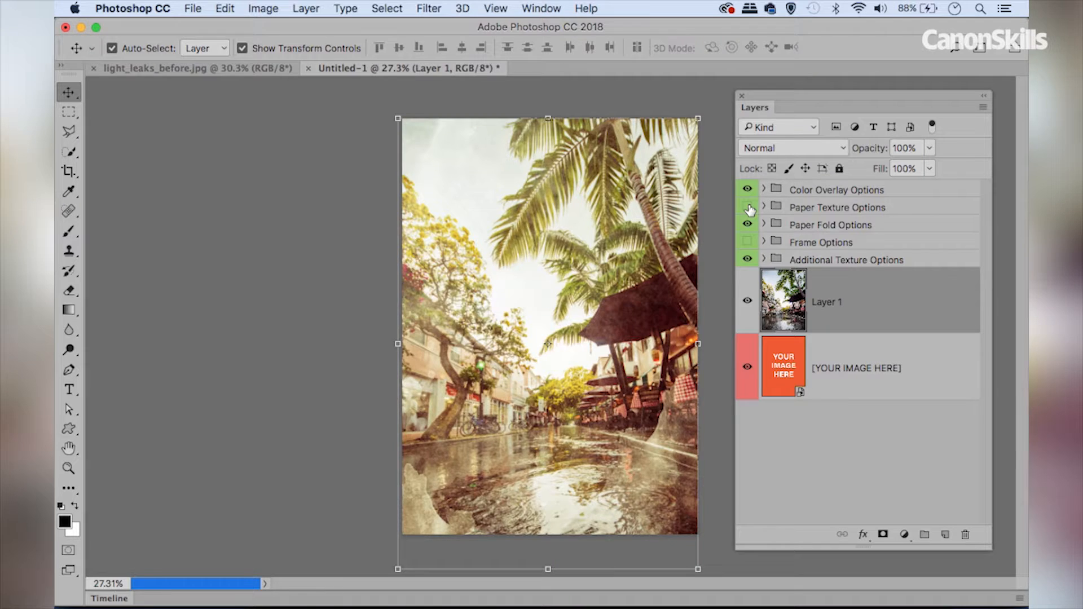
click(748, 206)
Step: Within the Paper Texture Options group, hide Paper Texture 1, try Paper Texture 2, and show Paper Texture 3 instead
click(763, 206)
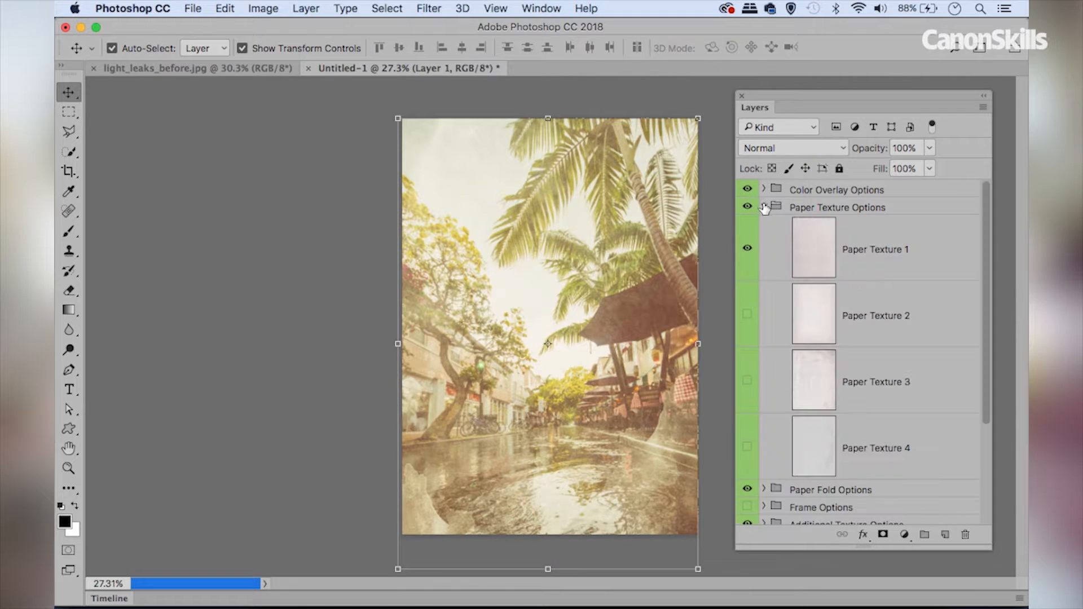
click(747, 248)
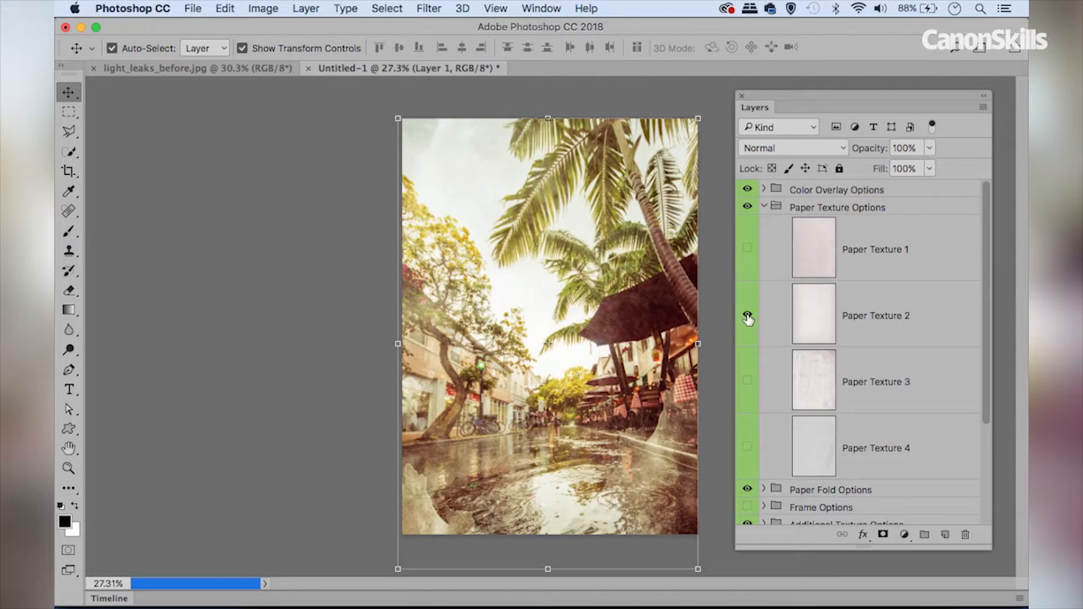
click(747, 315)
click(747, 315)
click(748, 381)
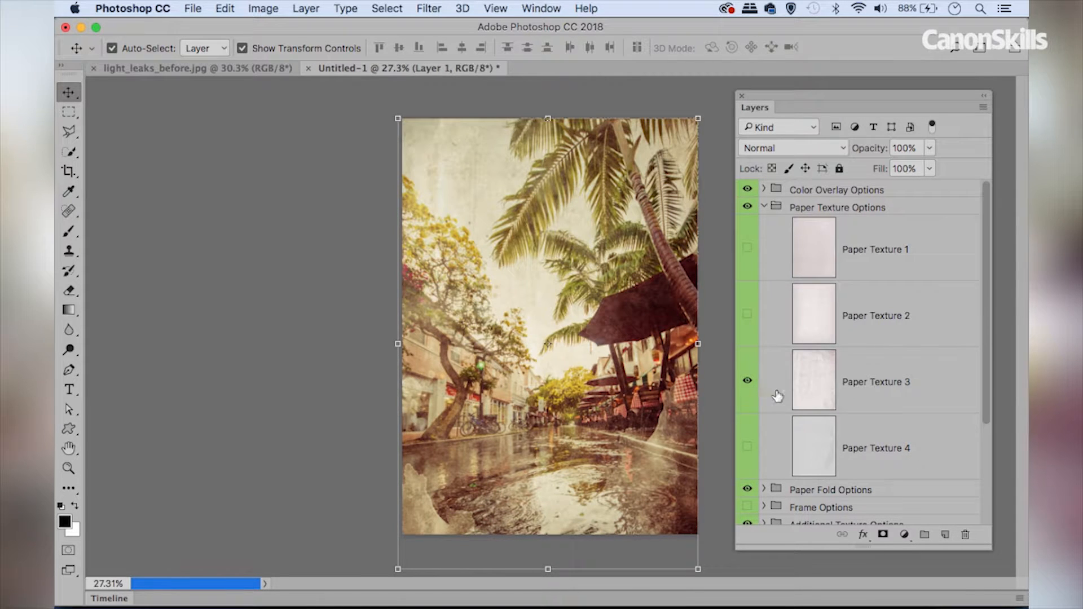
Step: Set Paper Texture 3's opacity to 57%, then collapse its group and toggle its visibility to compare the effect
click(869, 377)
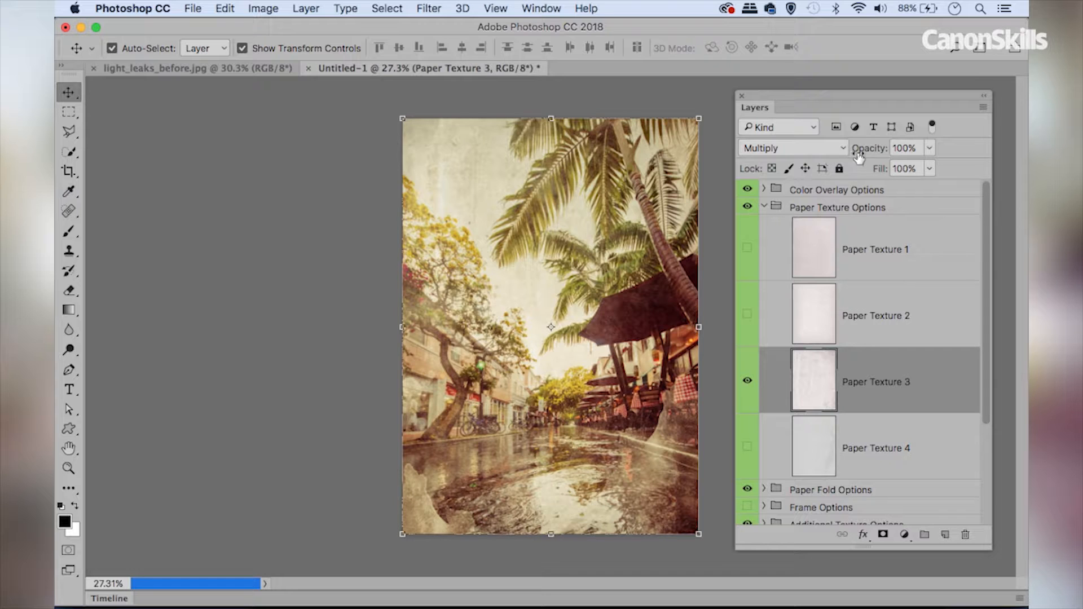
drag(877, 148, 844, 154)
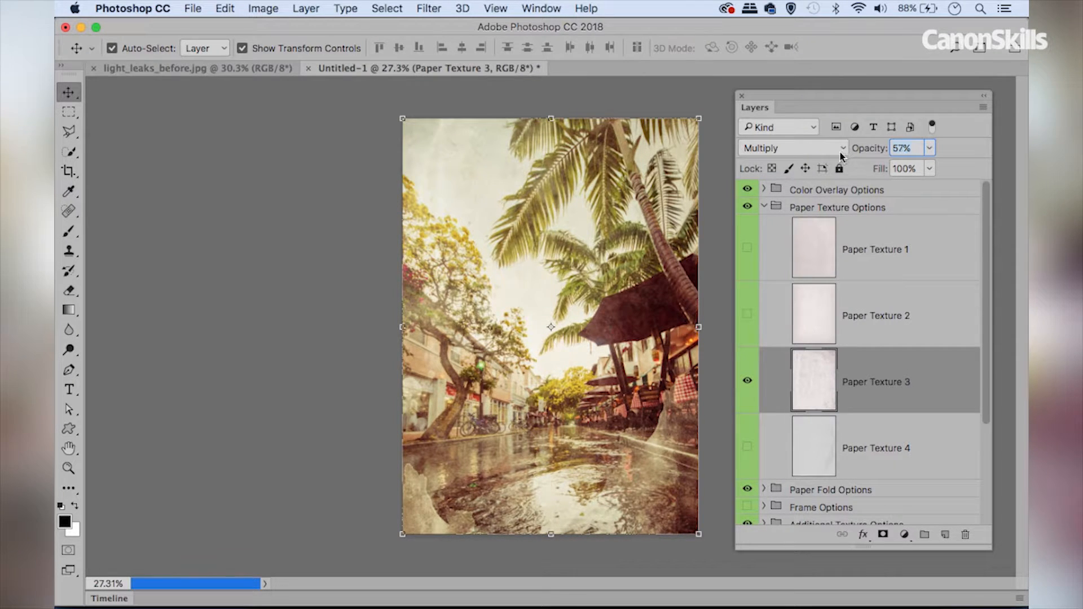
click(765, 208)
click(748, 207)
click(747, 208)
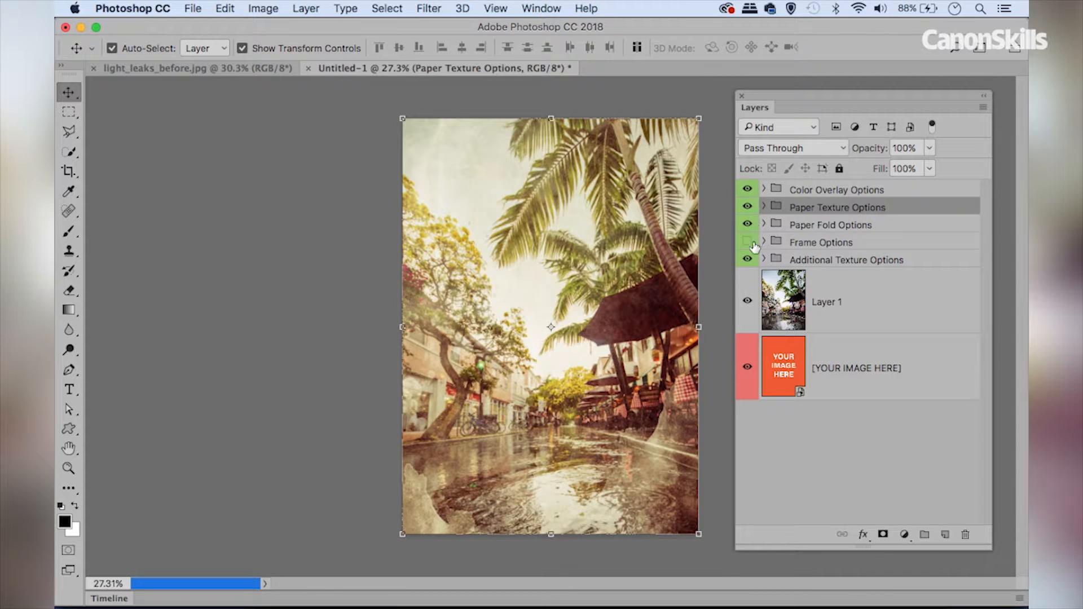
Step: Within the Color Overlay Options group, hide the 5 AM overlay and try 1 PM, 6 PM and Black & White in turn
click(800, 192)
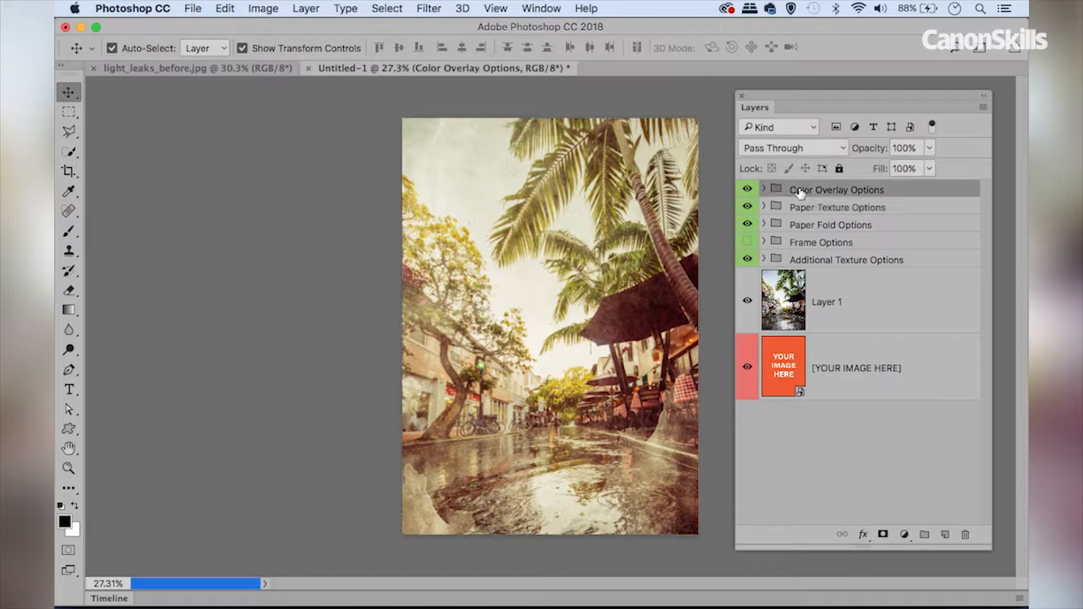
click(764, 188)
click(747, 232)
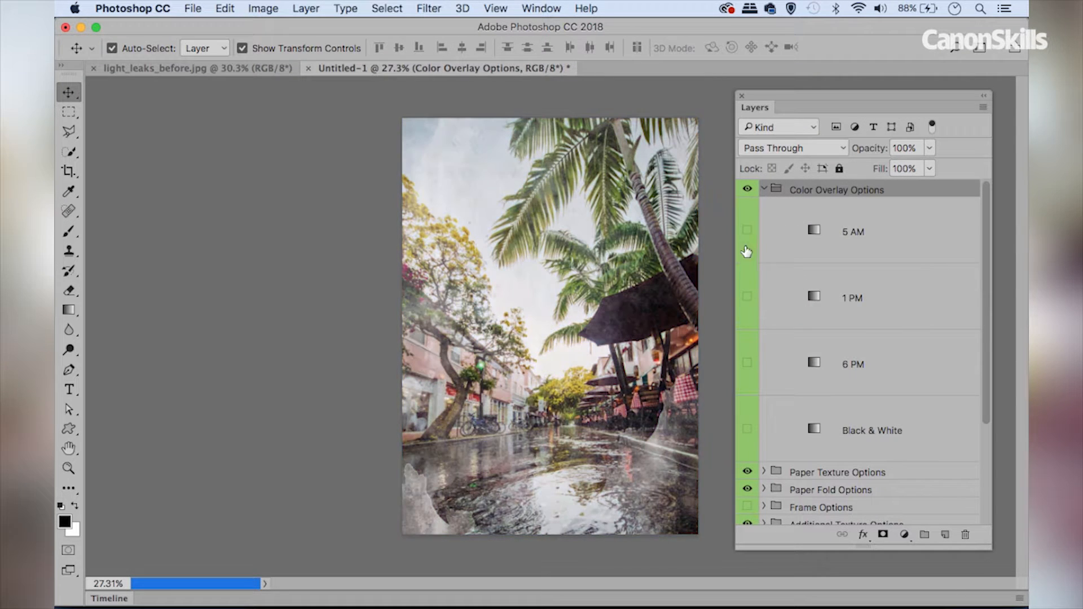
click(746, 297)
click(747, 363)
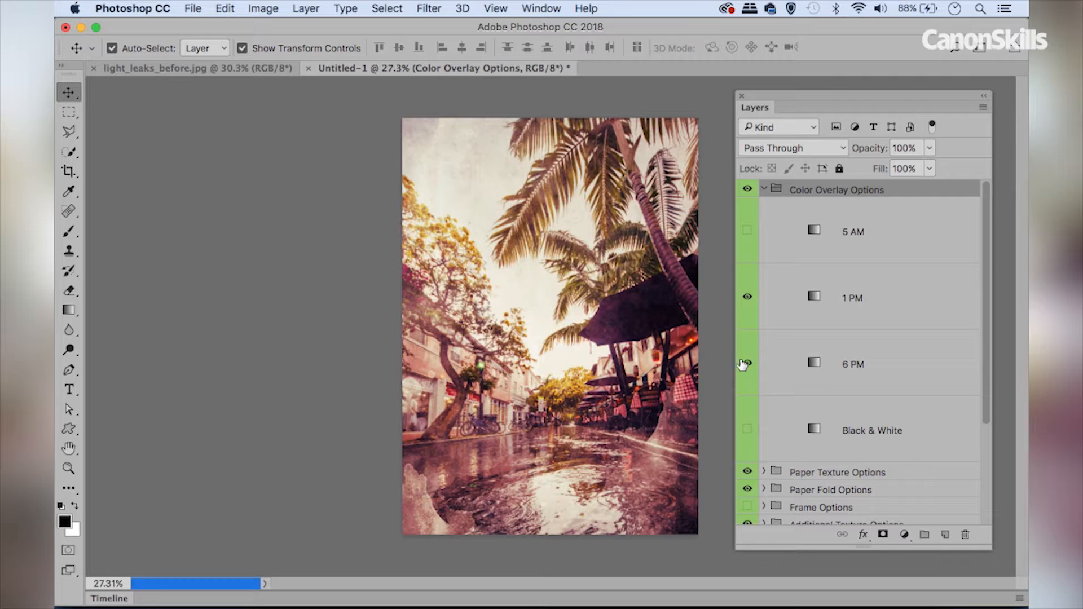
click(746, 297)
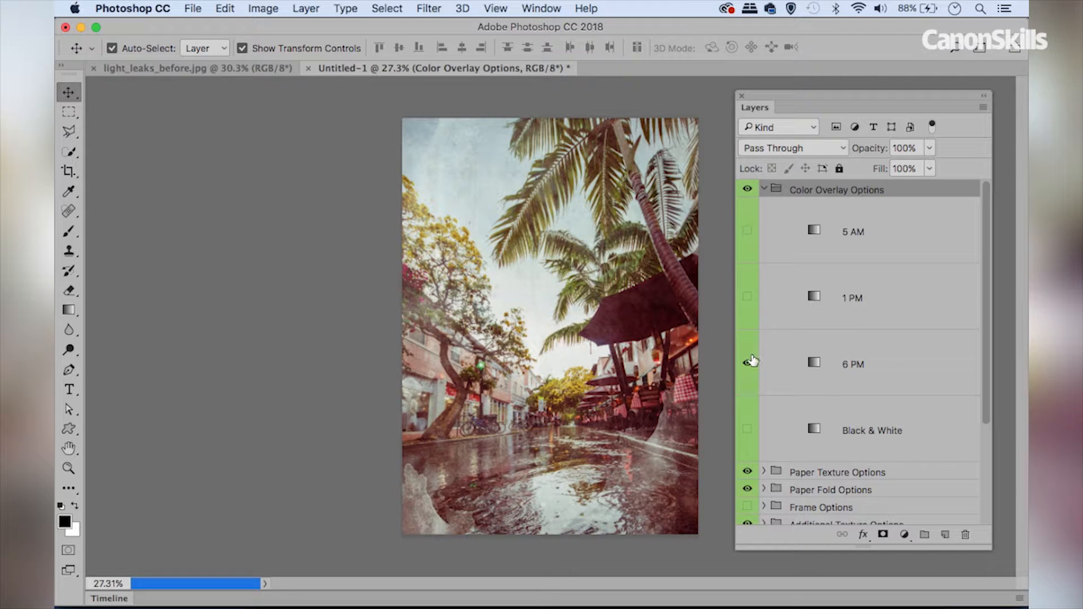
click(747, 363)
click(746, 430)
click(746, 431)
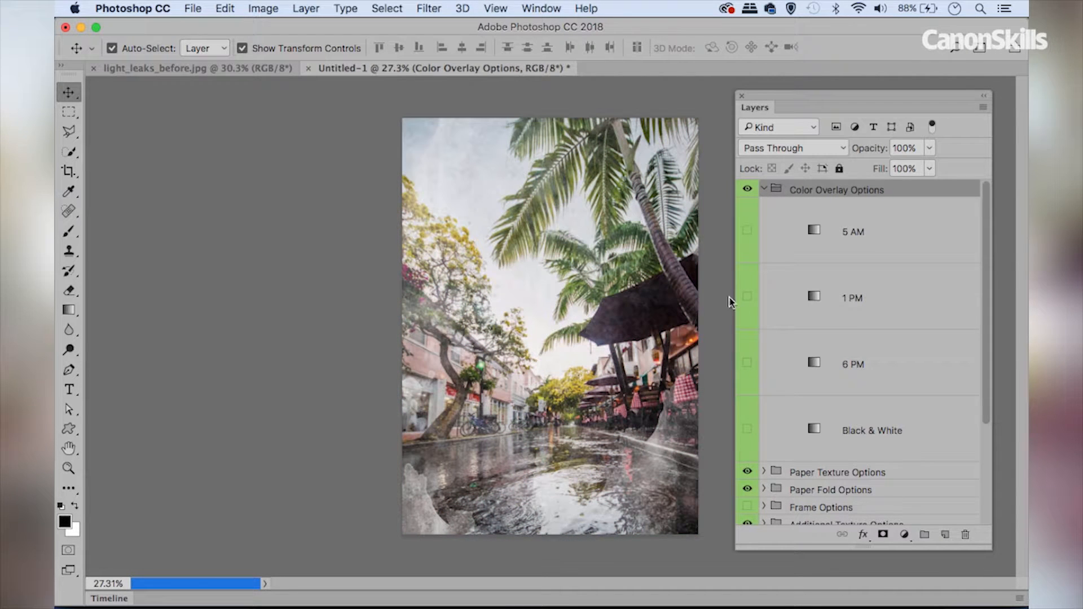
Step: Show the 1 PM color overlay, lower its opacity, and select the Color Overlay Options group
click(747, 297)
click(836, 301)
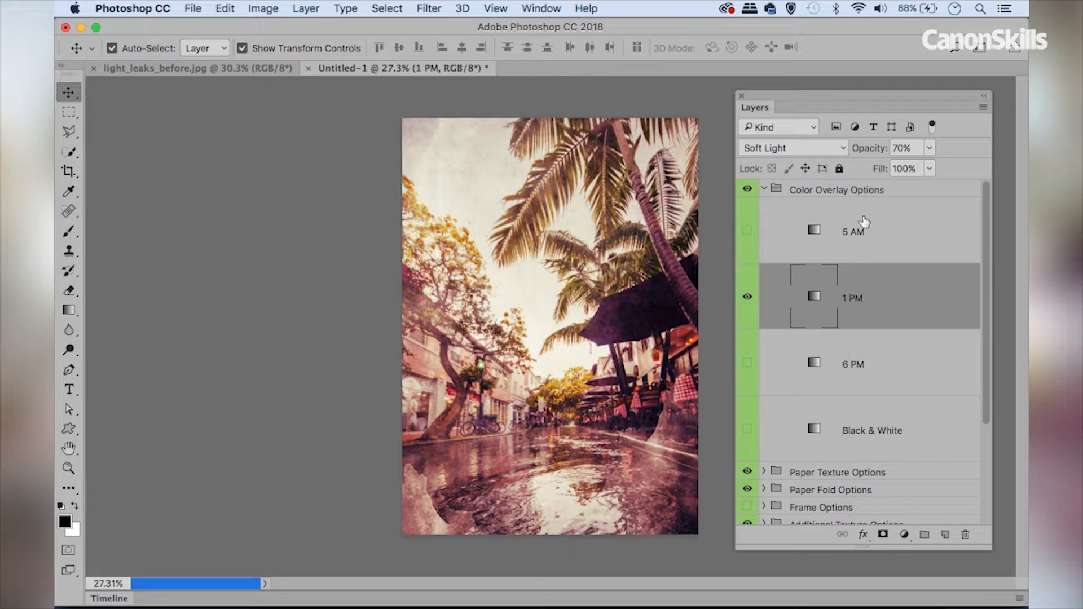
drag(864, 147, 854, 150)
click(875, 192)
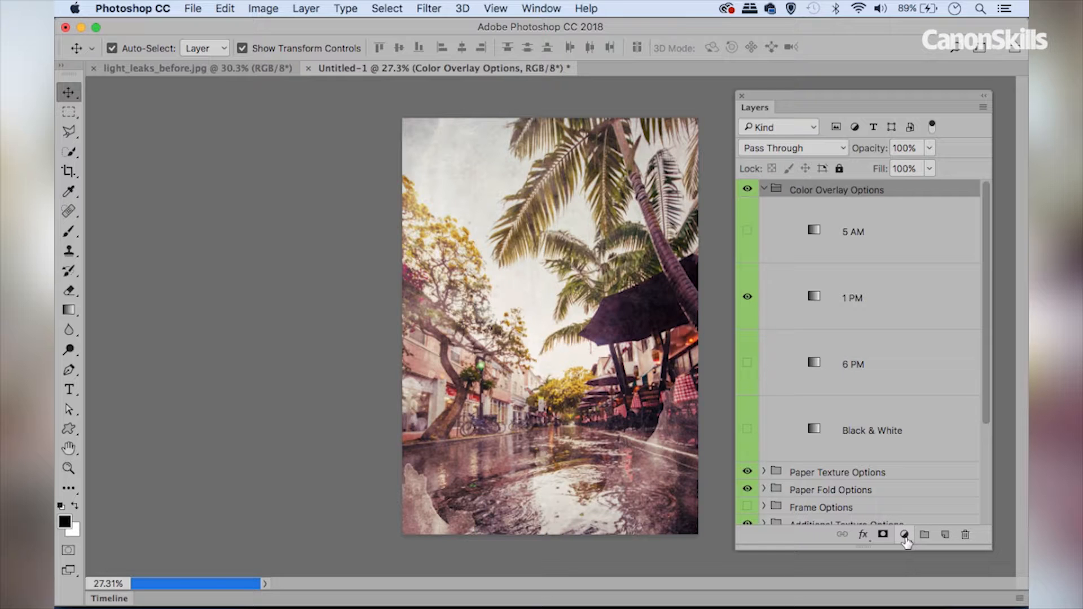
Step: Add a Gradient Fill layer in the Color Overlay Options group using the Foreground to Transparent preset
click(904, 536)
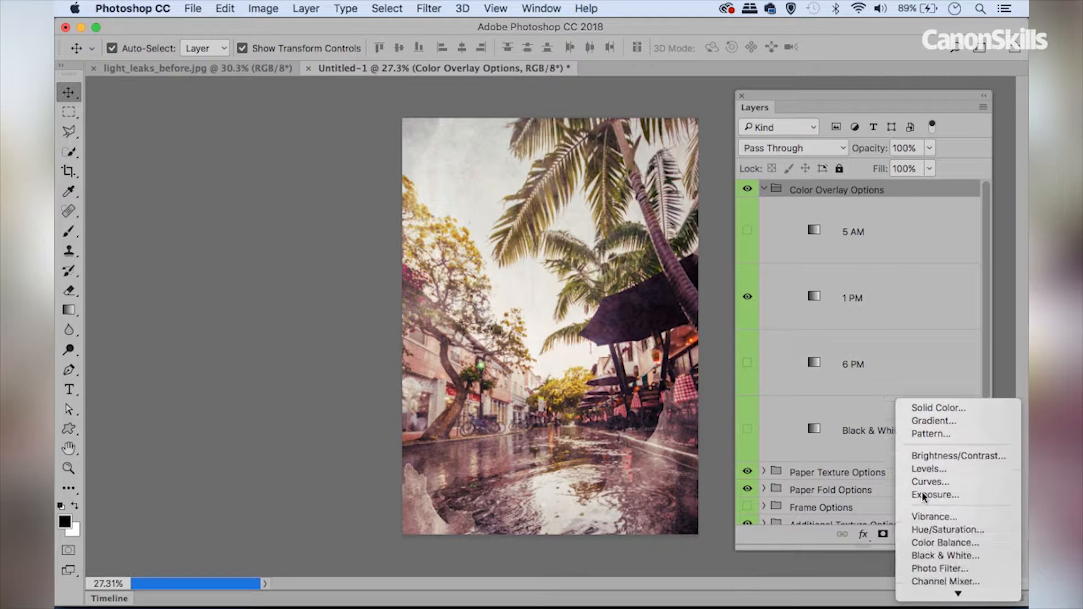
click(934, 421)
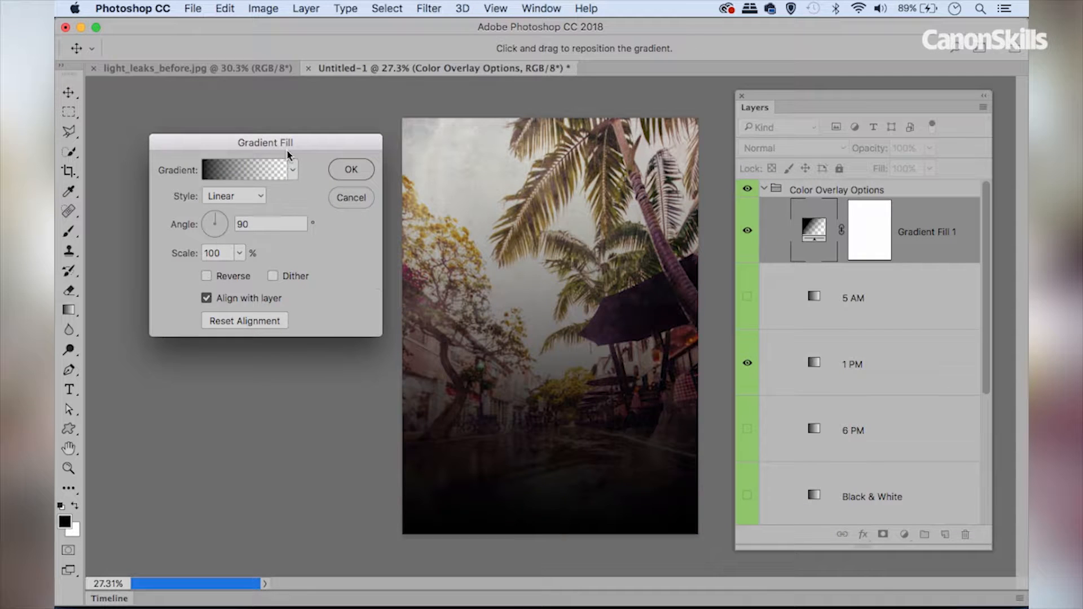
click(292, 170)
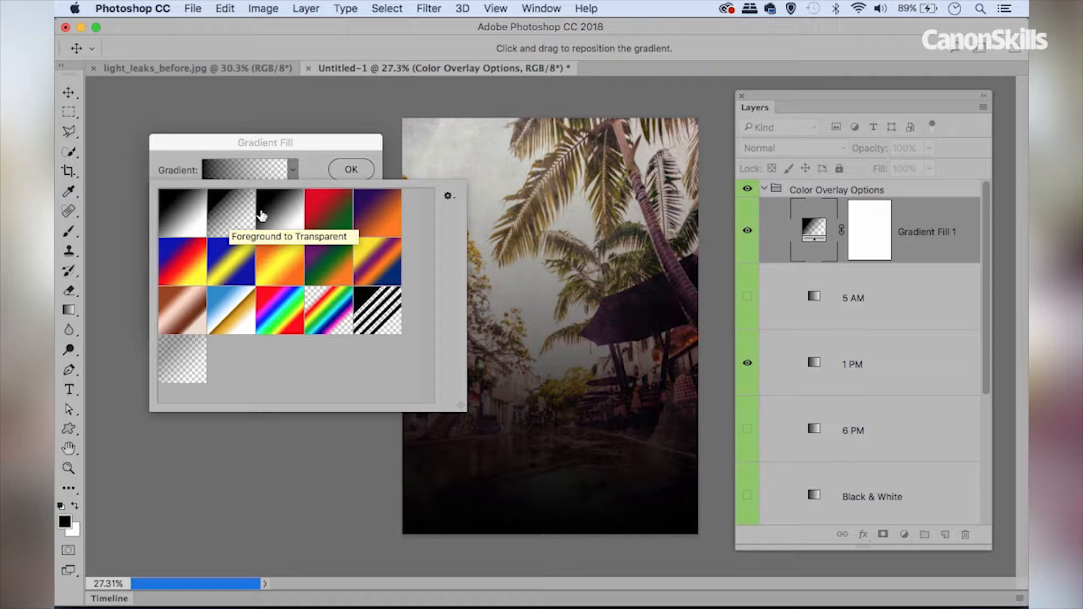
click(448, 196)
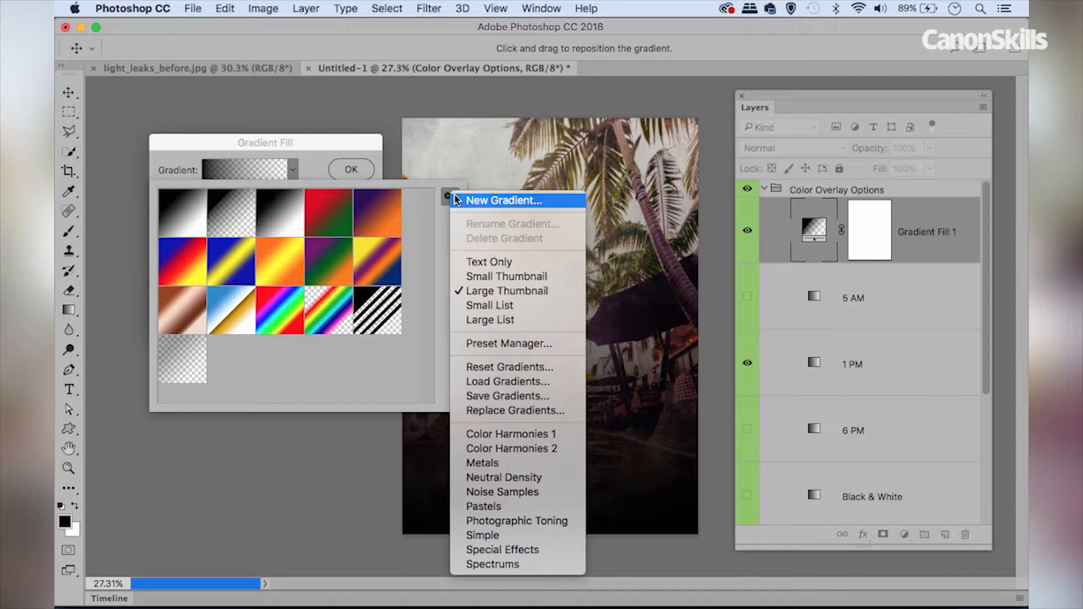
click(228, 210)
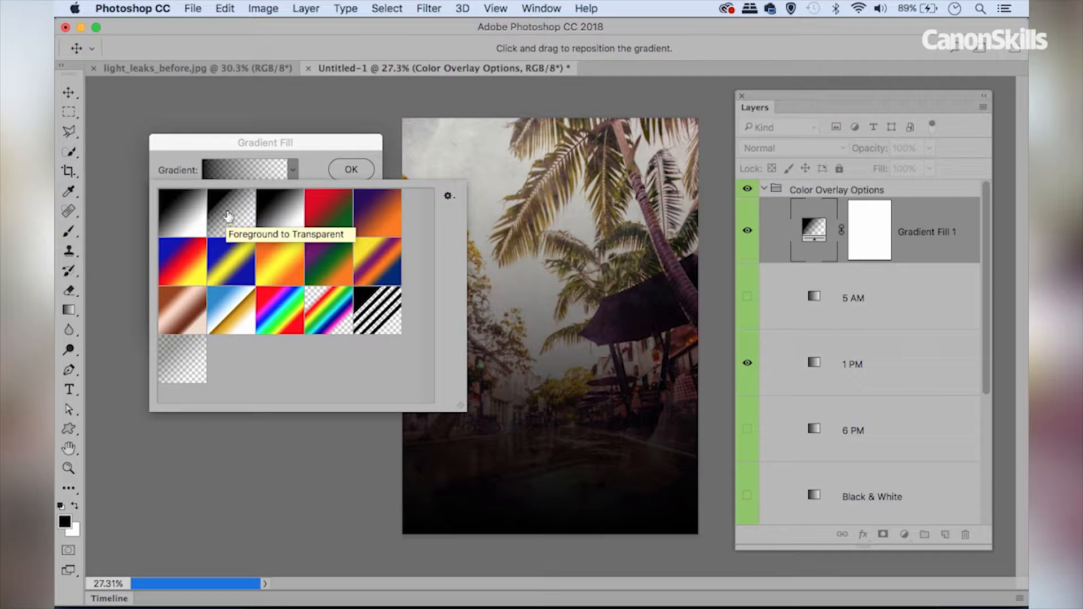
click(243, 145)
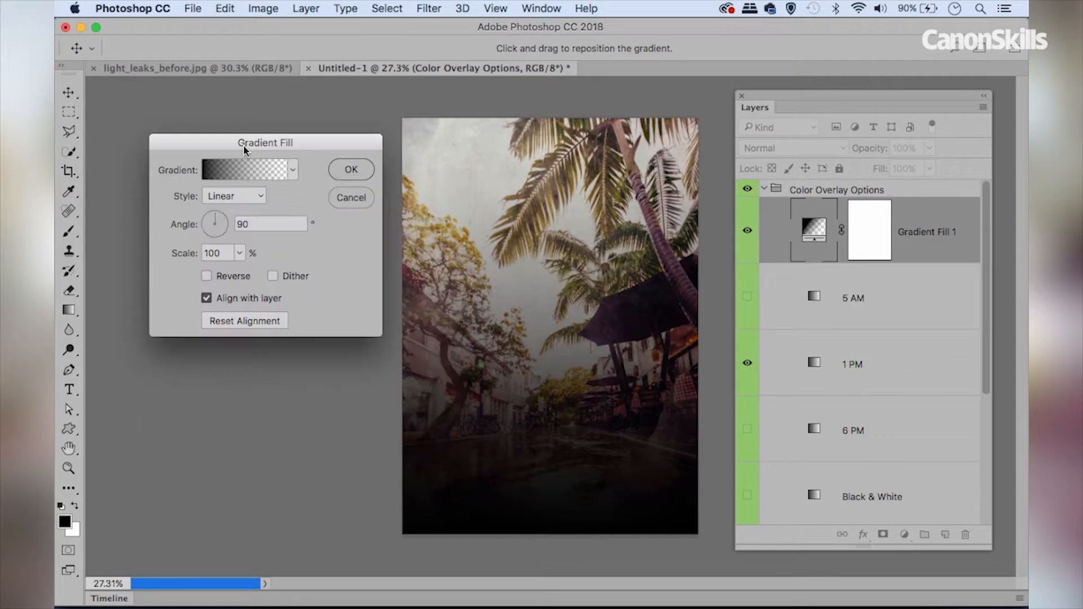
Step: Edit the fill's gradient and give its starting color stop a golden orange, #d3940c
click(248, 167)
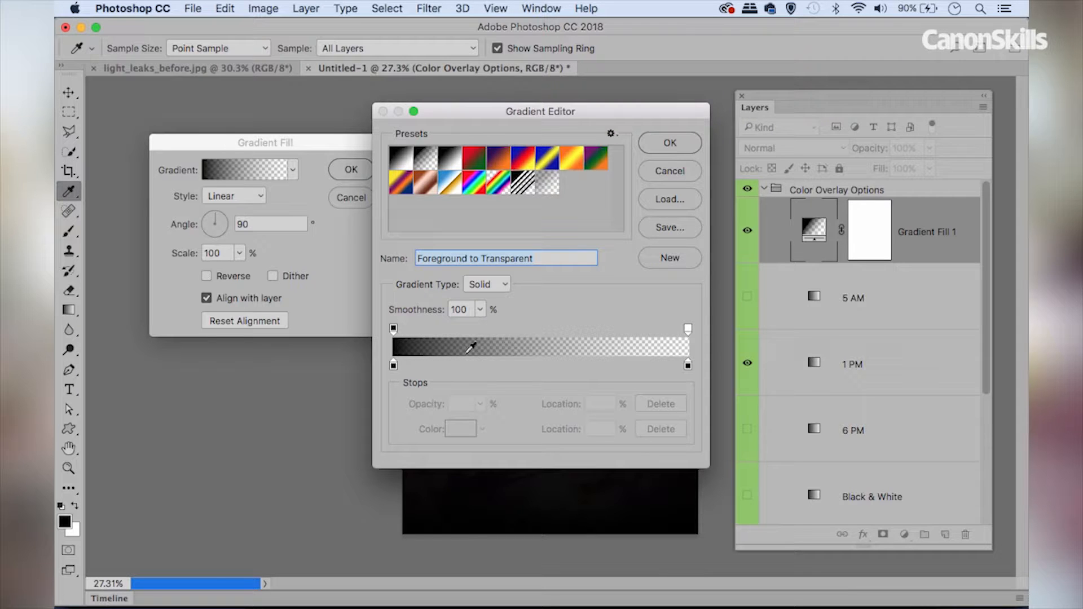
double_click(394, 366)
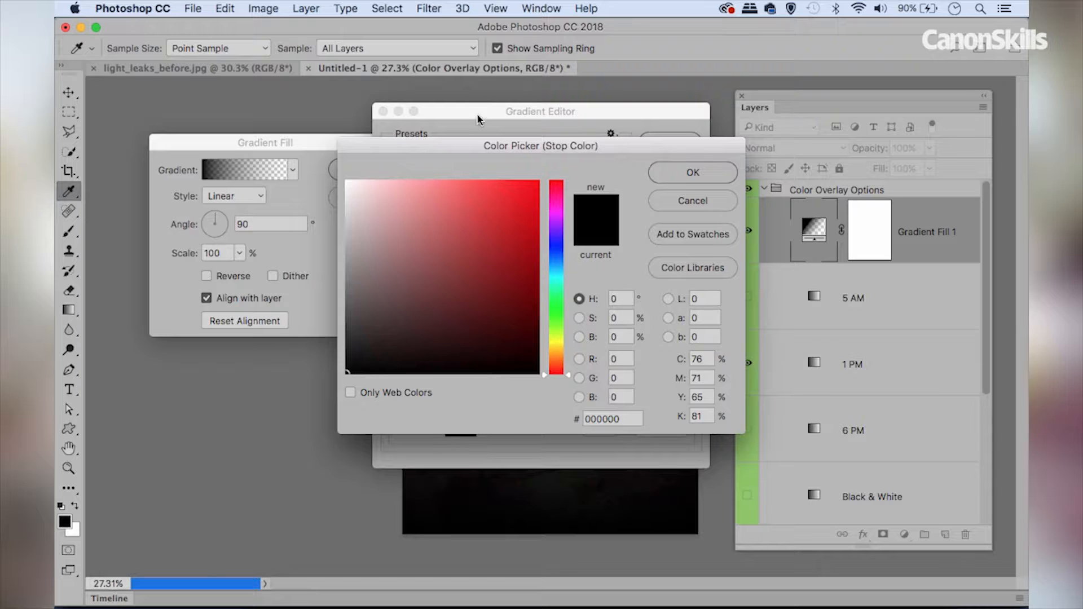
drag(464, 150, 232, 193)
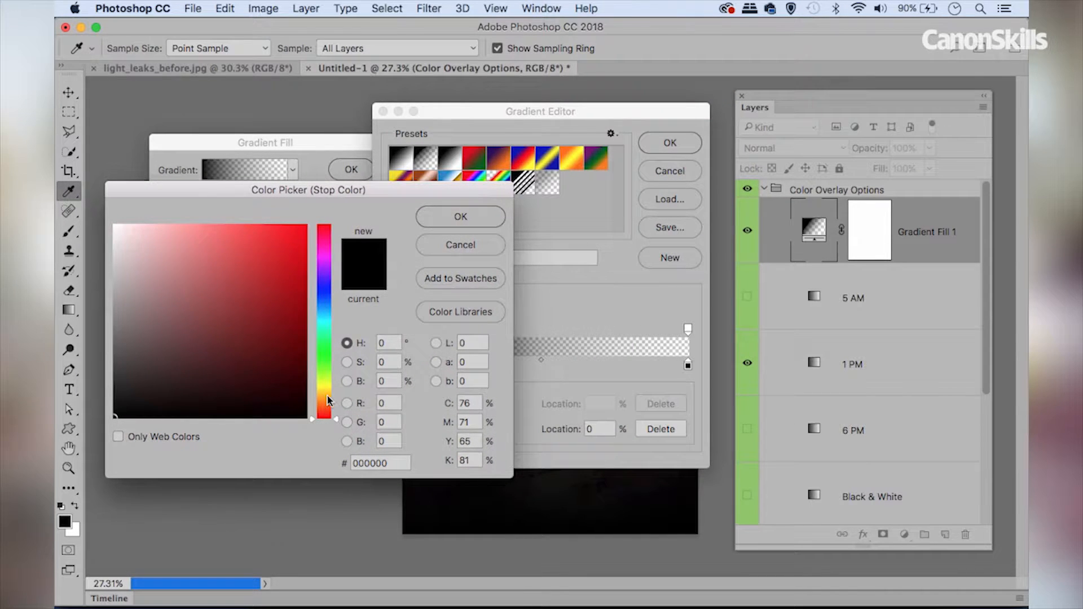
click(327, 396)
drag(283, 261, 295, 257)
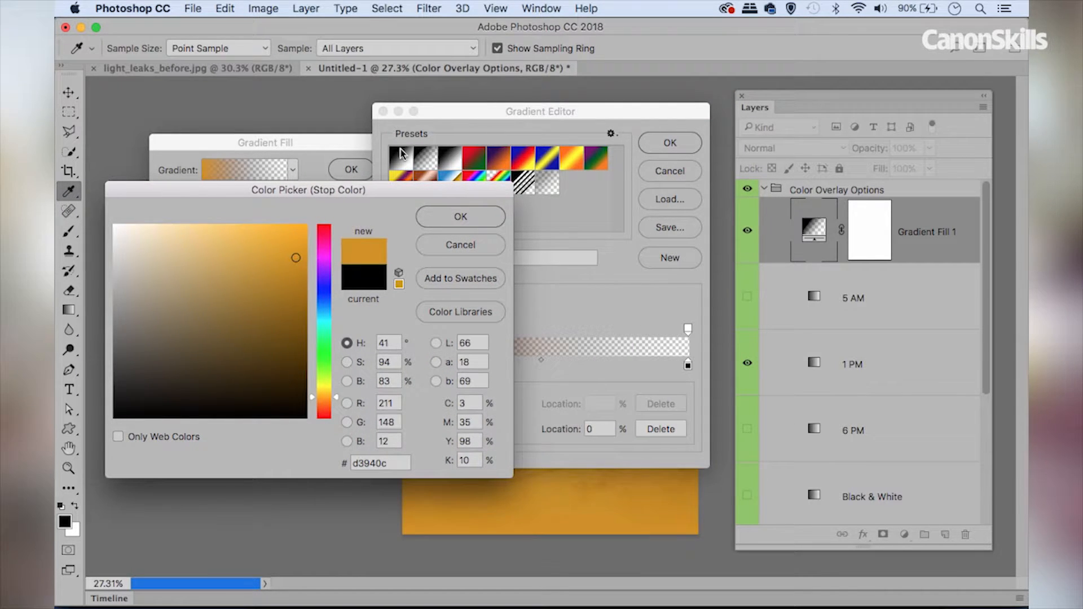
Step: Uncover the photo, refine the starting color stop to a deeper, more vivid orange, and accept the edited gradient
drag(496, 107, 883, 59)
click(722, 215)
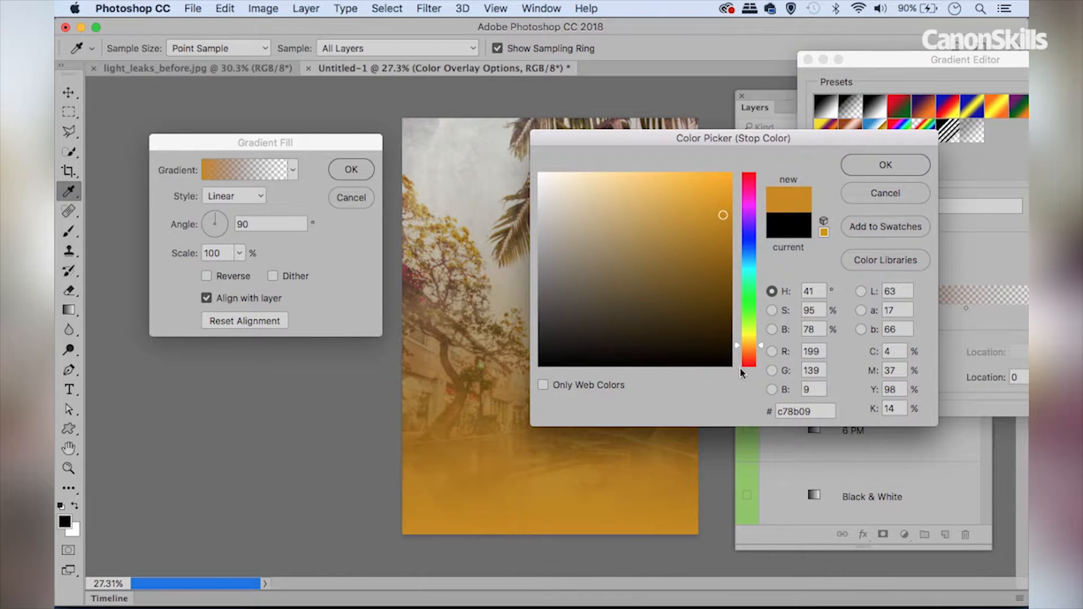
drag(737, 350, 736, 353)
drag(722, 215, 716, 204)
drag(736, 353, 737, 354)
drag(716, 204, 721, 197)
click(867, 170)
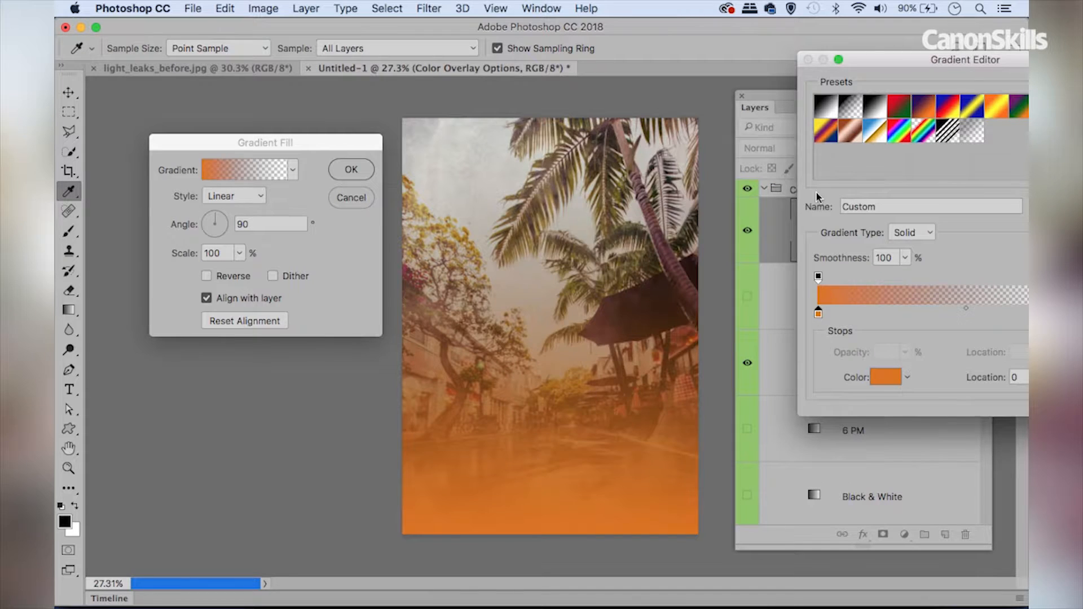
drag(890, 56, 618, 55)
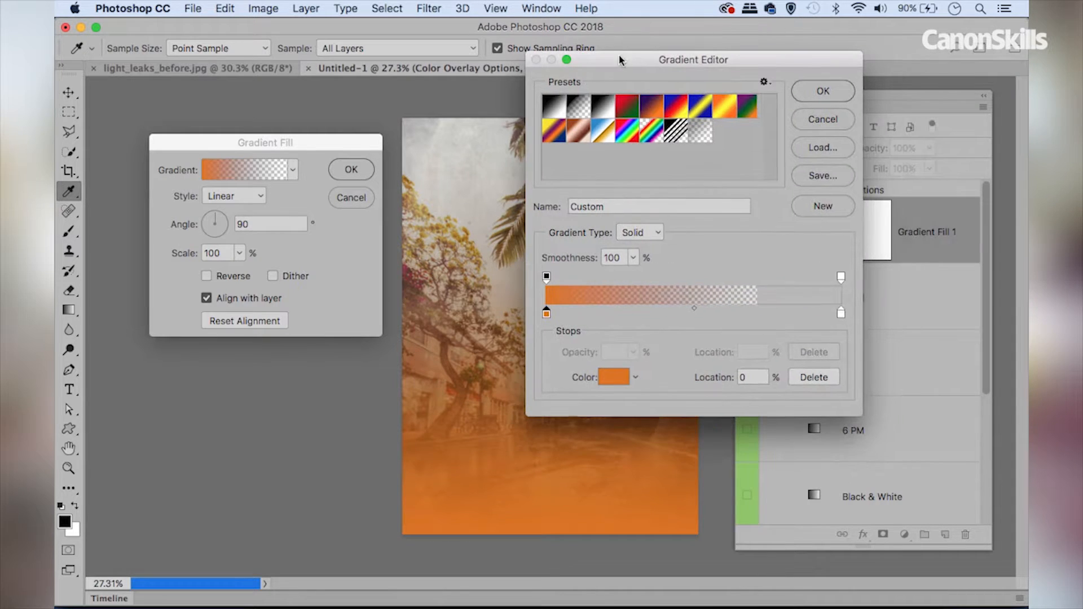
click(818, 95)
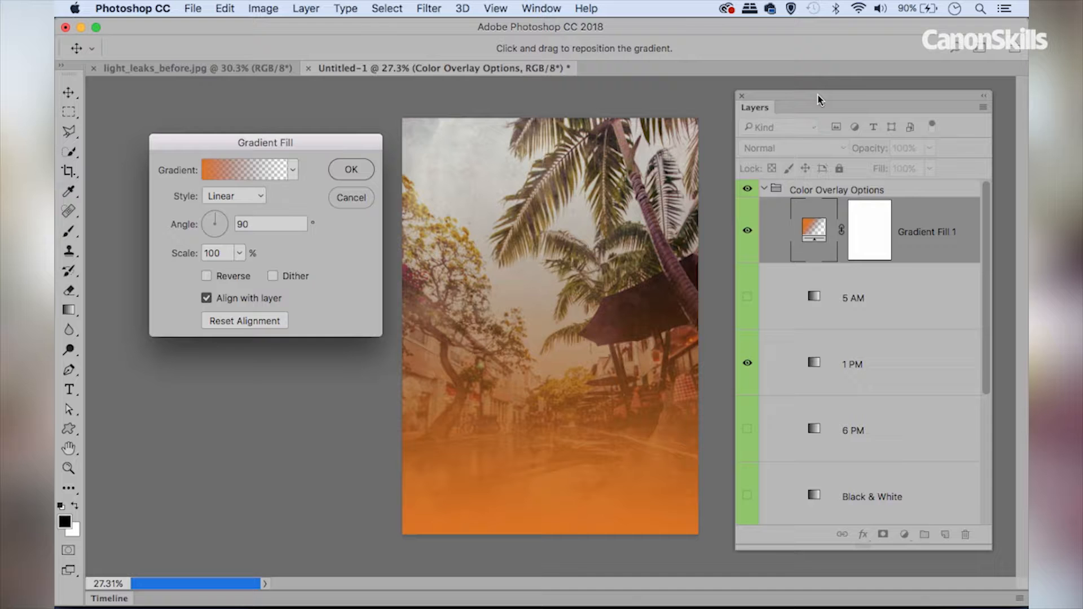
Step: Rotate the gradient fill to an angle of about -161.57°, reposition it over the photo, and accept the fill
drag(215, 224, 203, 233)
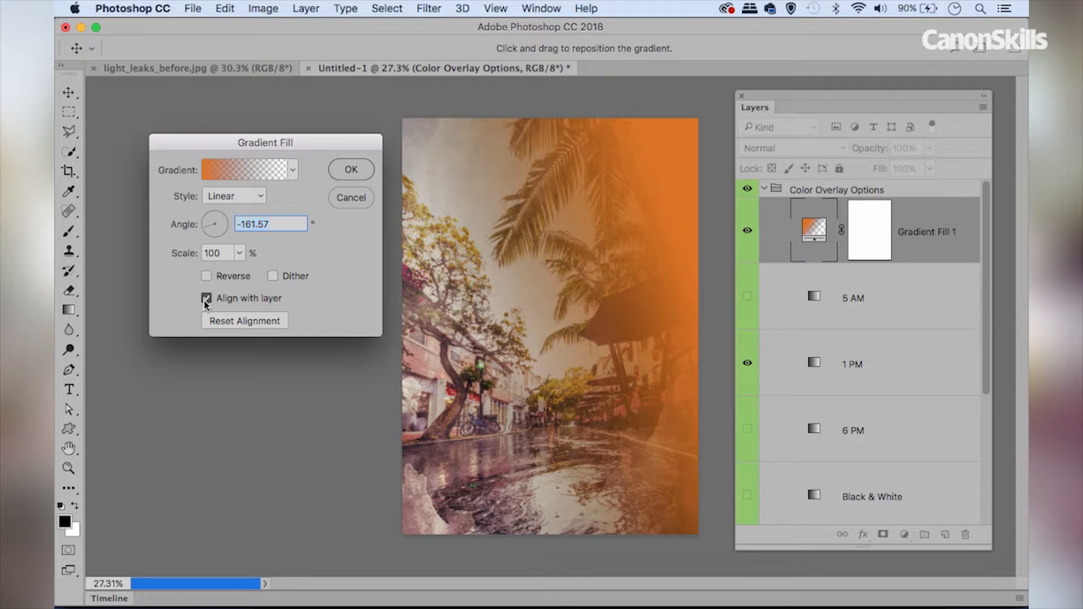
drag(674, 198, 675, 165)
click(350, 170)
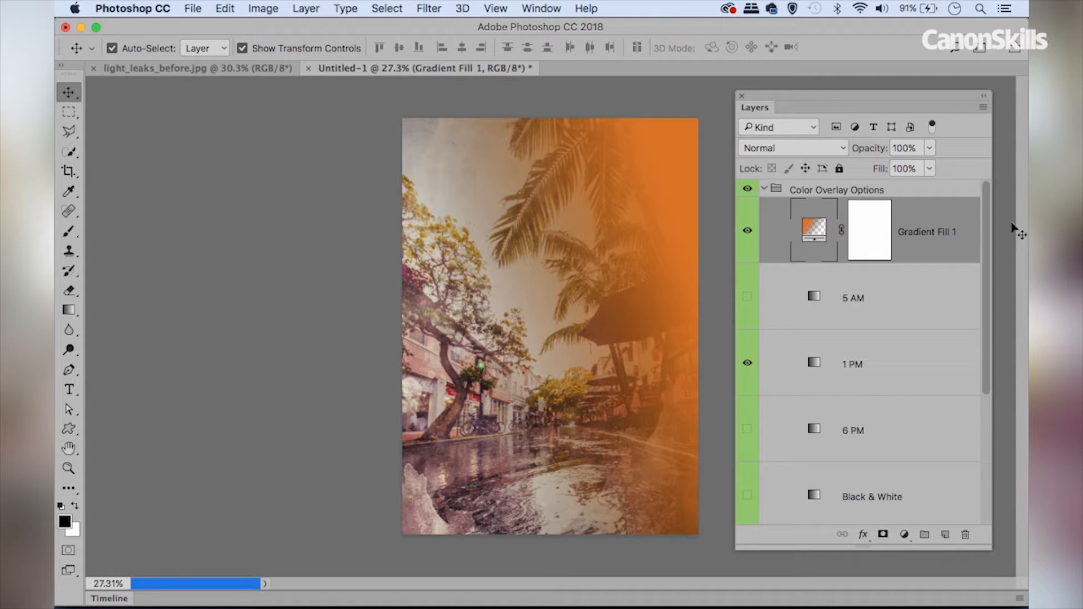
Step: Set Gradient Fill 1's blend mode to Screen and toggle the layer's visibility to compare the light leak effect
click(807, 148)
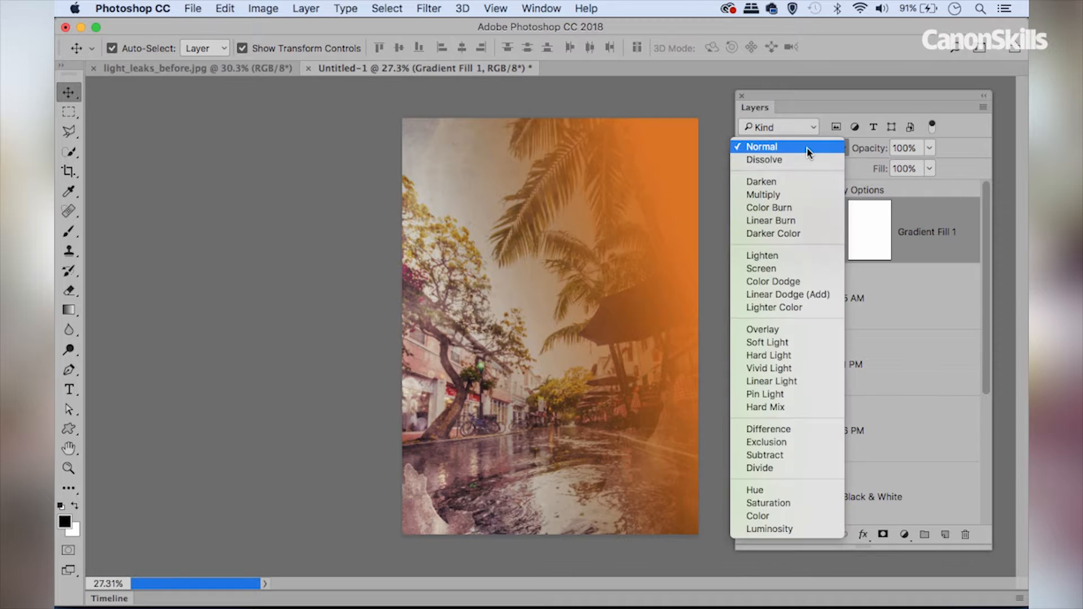
click(785, 263)
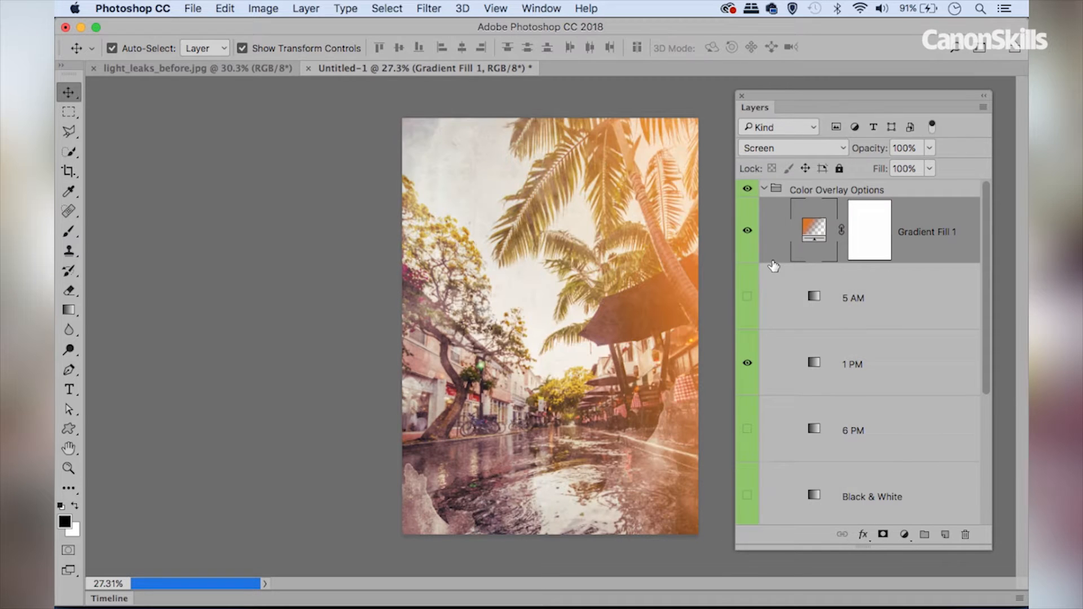
click(747, 231)
click(746, 232)
click(746, 232)
click(747, 232)
click(747, 231)
click(746, 232)
Step: Add a new layer above Gradient Fill 1, choose the Brush tool, and set the layer's blend mode to Screen
click(945, 535)
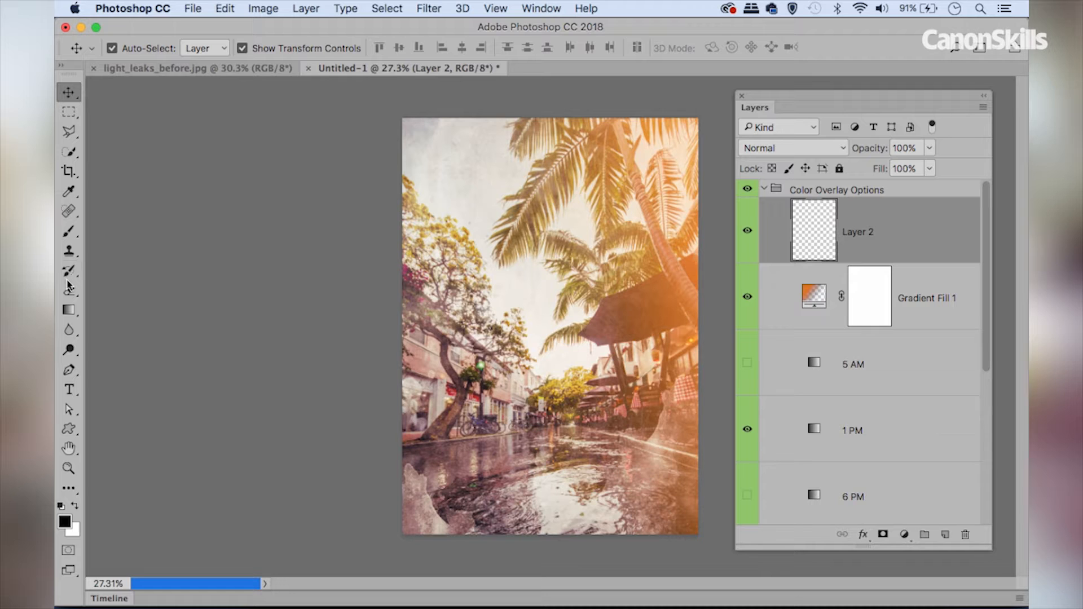
click(67, 232)
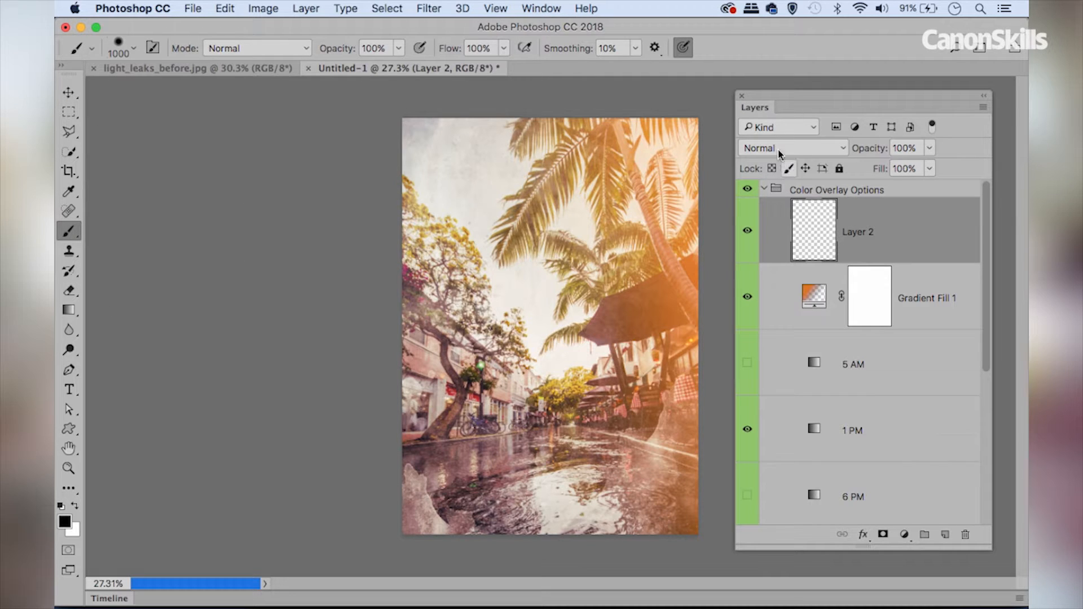
click(806, 151)
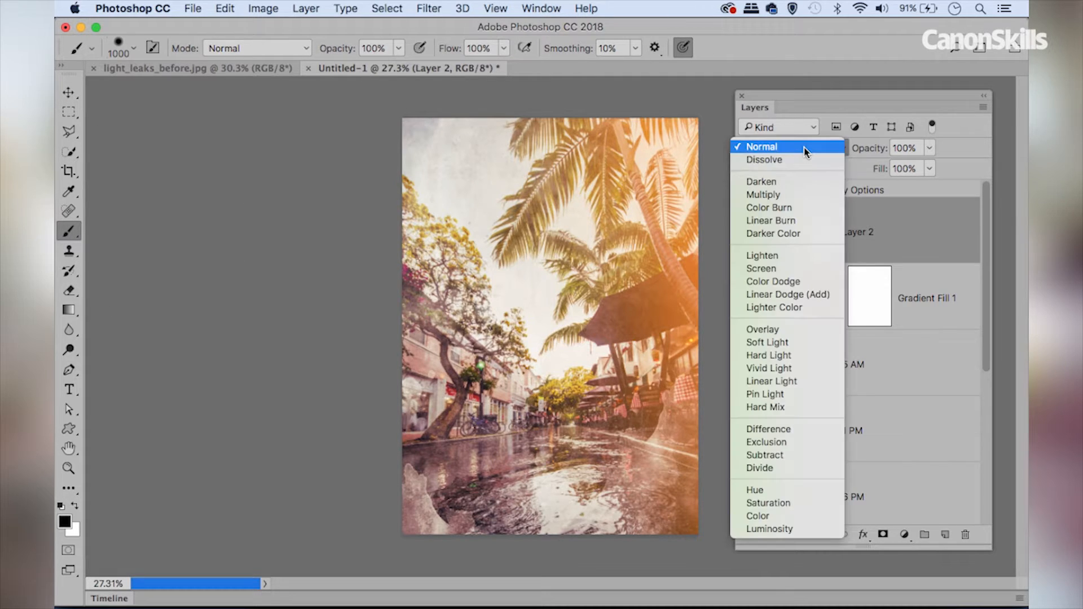
click(804, 268)
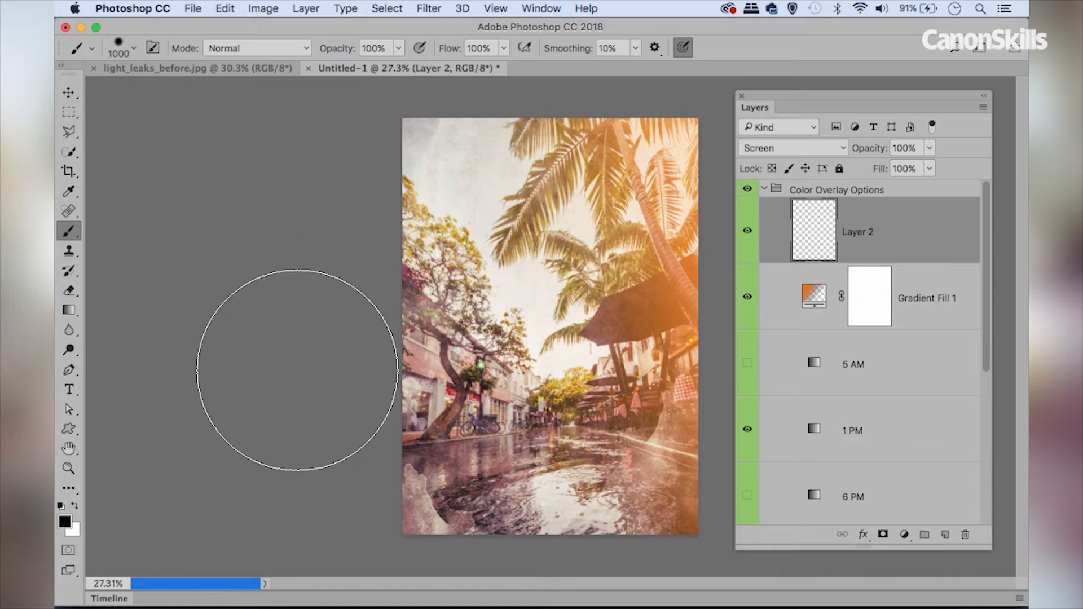
Step: Set the foreground color to a bright yellow-orange
click(64, 524)
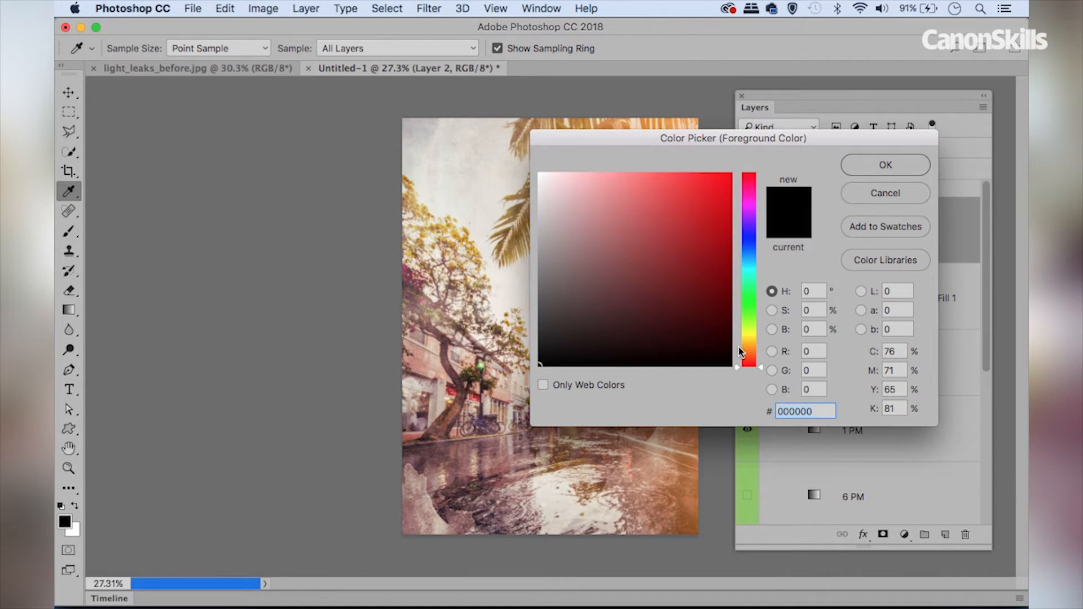
drag(741, 353, 744, 342)
mouse_move(697, 253)
mouse_down()
mouse_move(709, 198)
mouse_move(727, 192)
mouse_move(727, 179)
mouse_up()
click(885, 165)
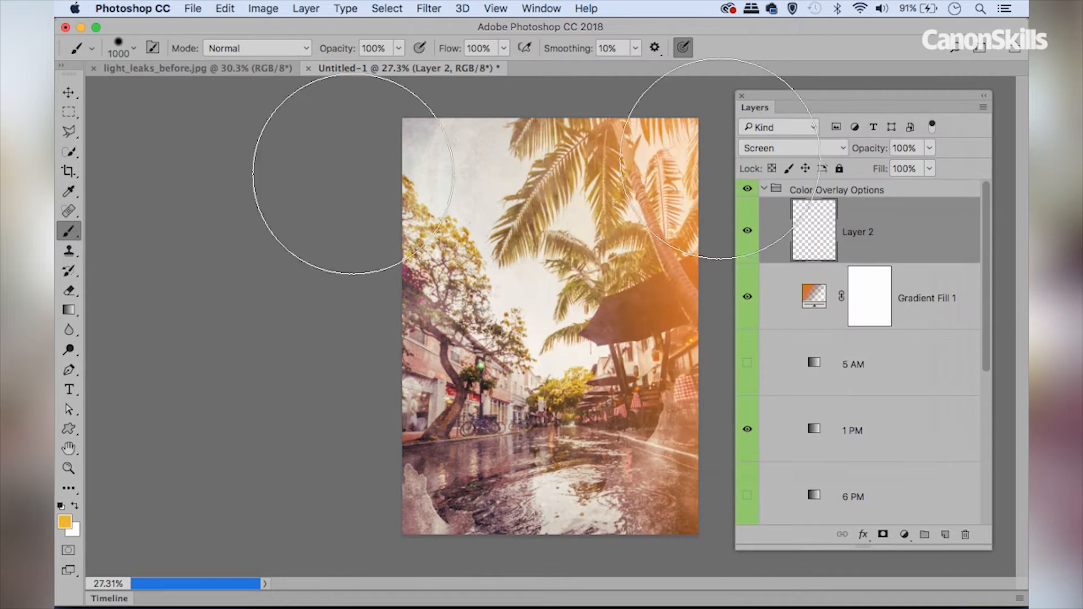
Step: Reduce the brush size to 300 px
key(bracketleft)
key(bracketleft)
key(bracketleft)
key(bracketleft)
key(bracketleft)
key(bracketleft)
key(bracketleft)
key(bracketleft)
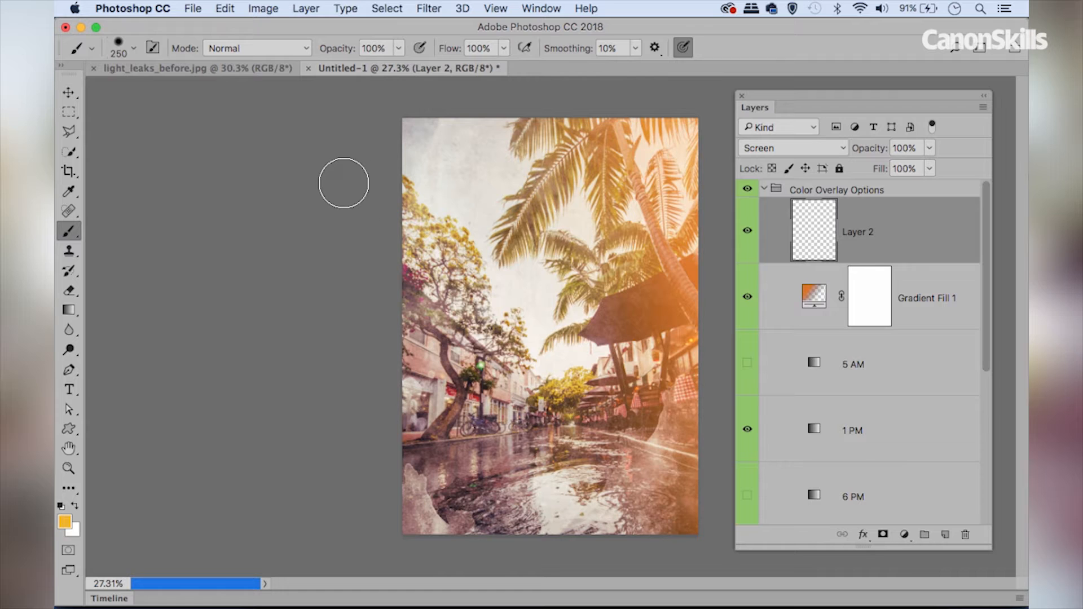
key(bracketright)
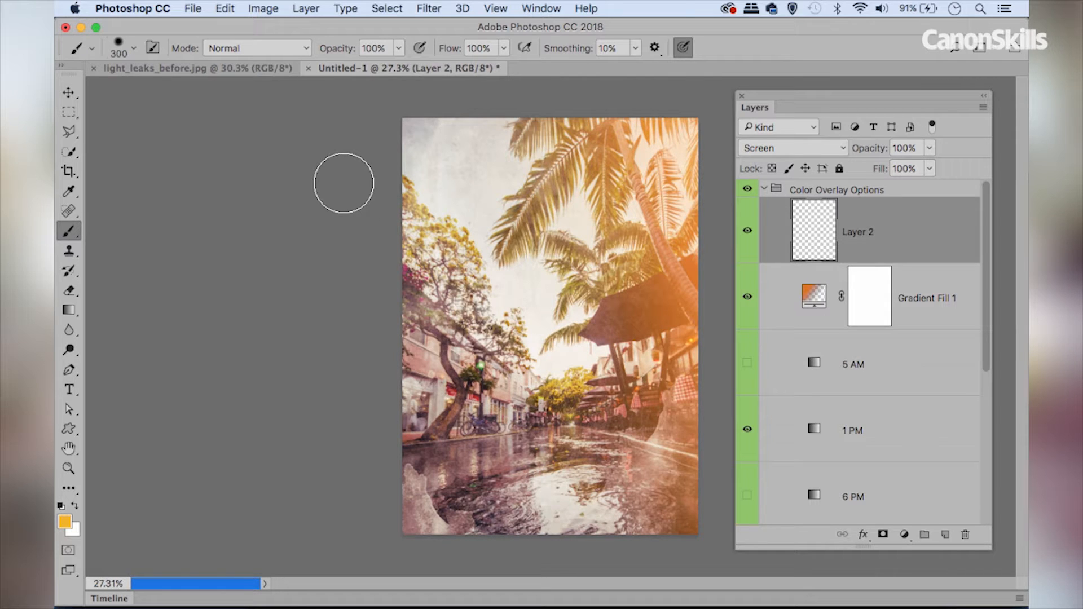
Step: Set the brush's hardness to 0% and its opacity to 50%
right_click(397, 132)
click(398, 135)
right_click(448, 178)
mouse_move(532, 246)
mouse_down()
mouse_move(574, 249)
mouse_move(520, 249)
mouse_up()
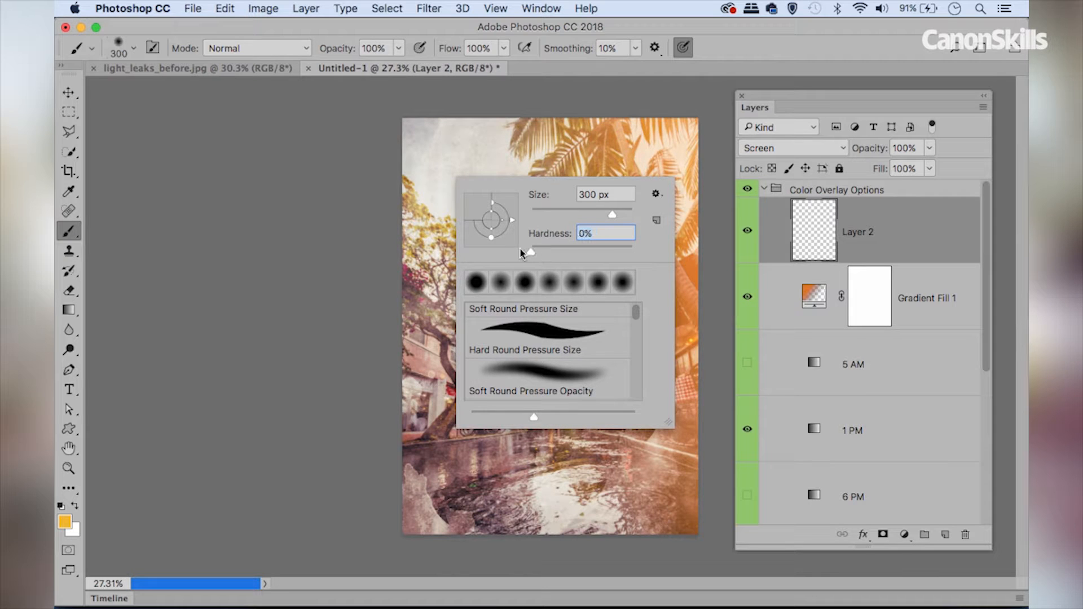
click(450, 73)
drag(334, 54, 305, 54)
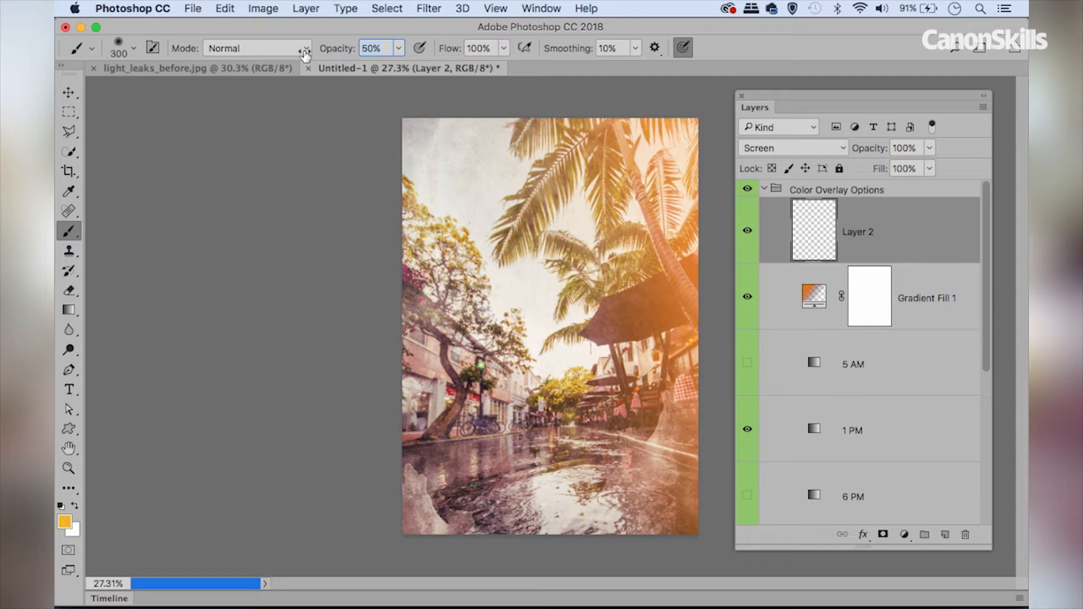
Step: Paint soft yellow-orange light leaks along the photo's left edge and, with the brush enlarged to 700 px, along the lower edge
key(bracketright)
drag(394, 205, 399, 284)
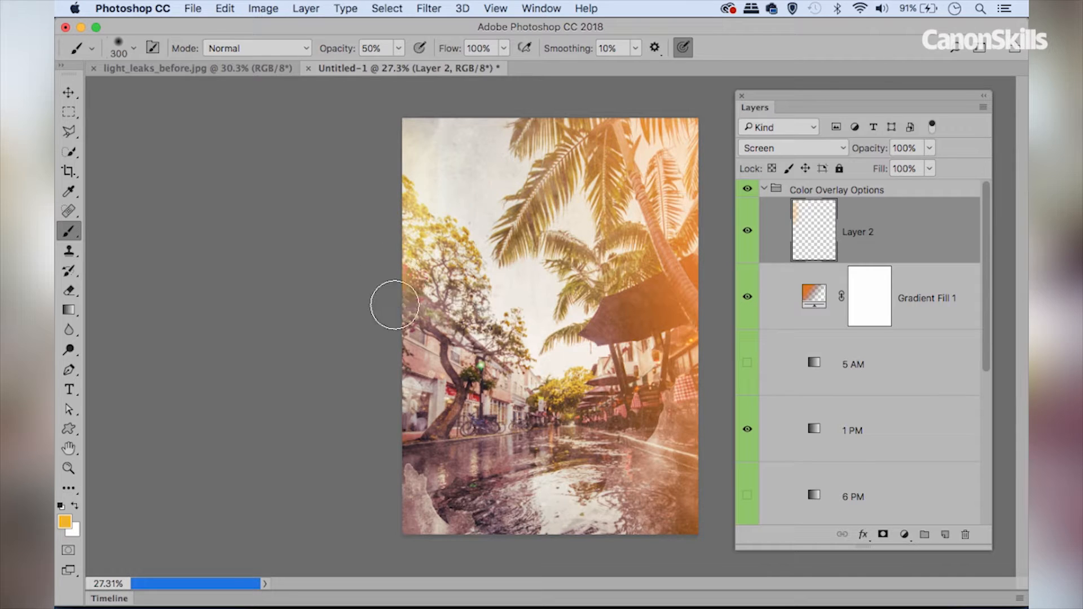
key(bracketleft)
drag(379, 411, 375, 391)
key(bracketright)
key(bracketright)
key(bracketright)
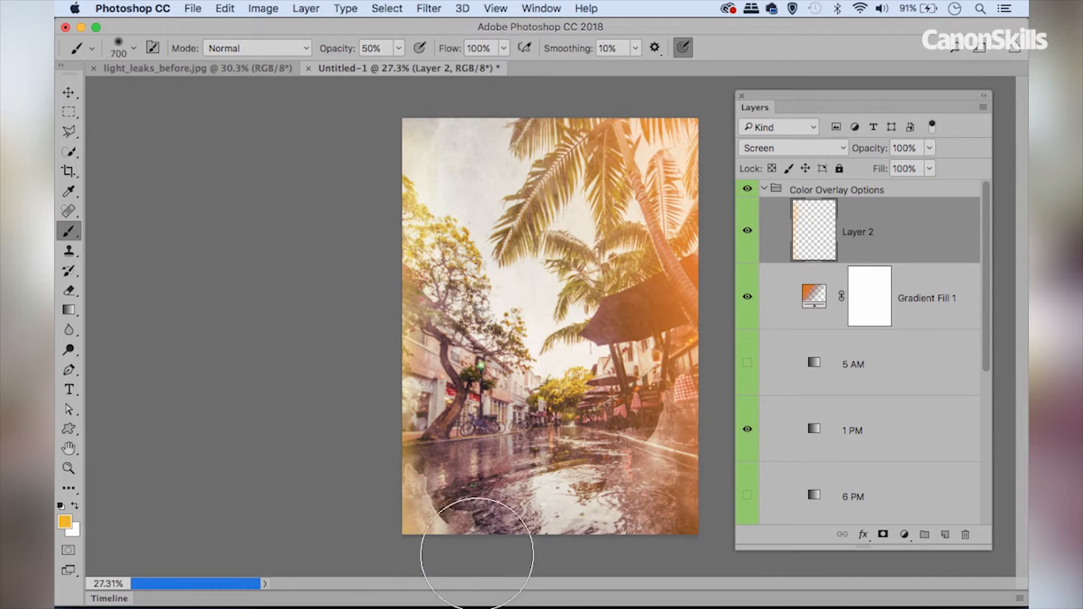
key(bracketright)
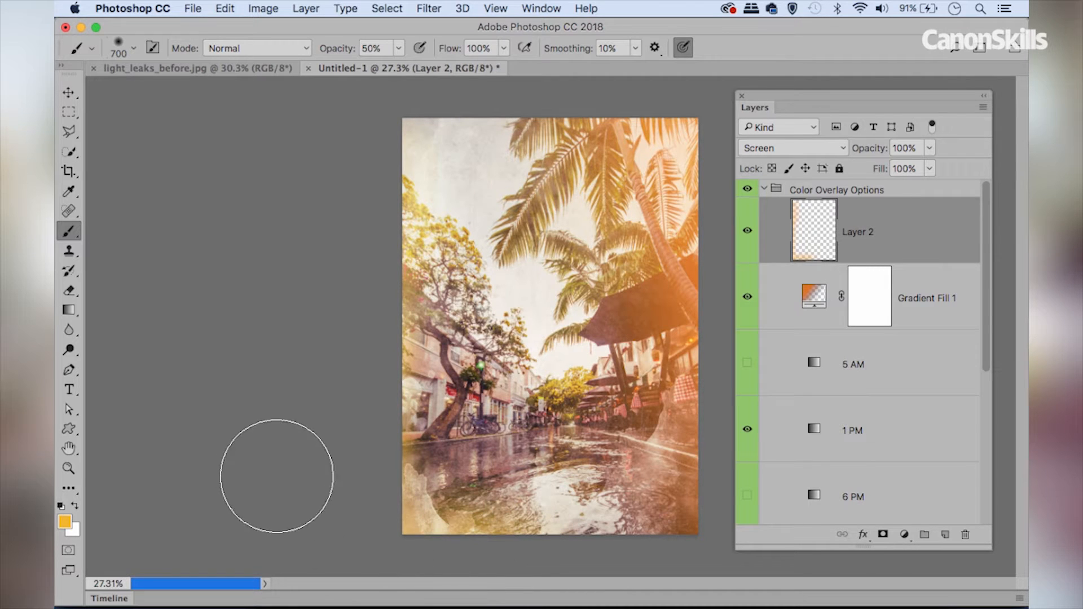
Step: Set the foreground color to deeper orange f28a04 and paint light leaks over the photo's lower edge and upper-left corner
click(65, 521)
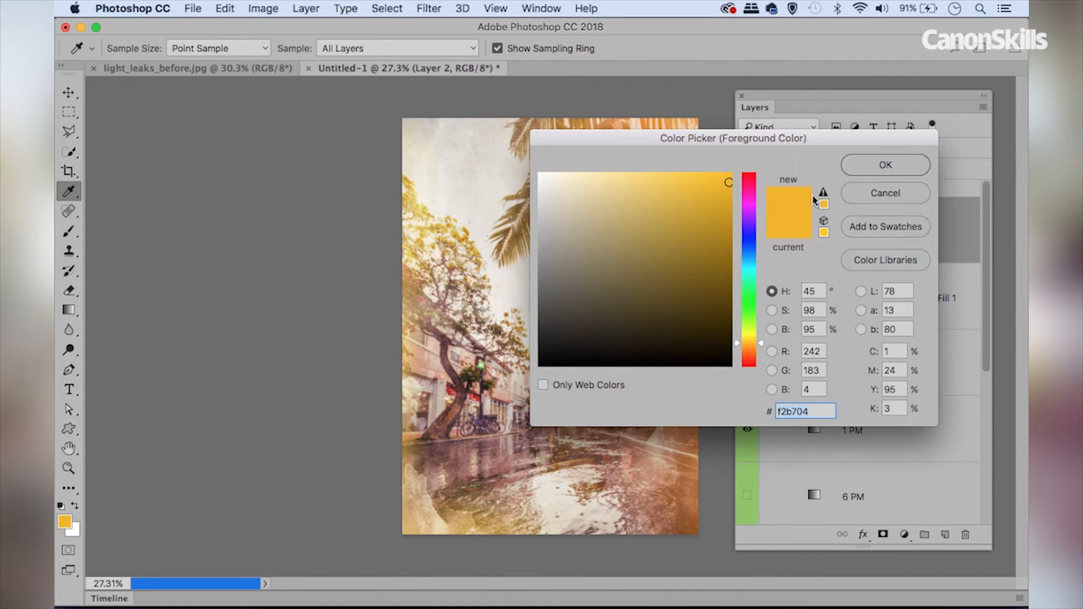
drag(740, 342, 737, 349)
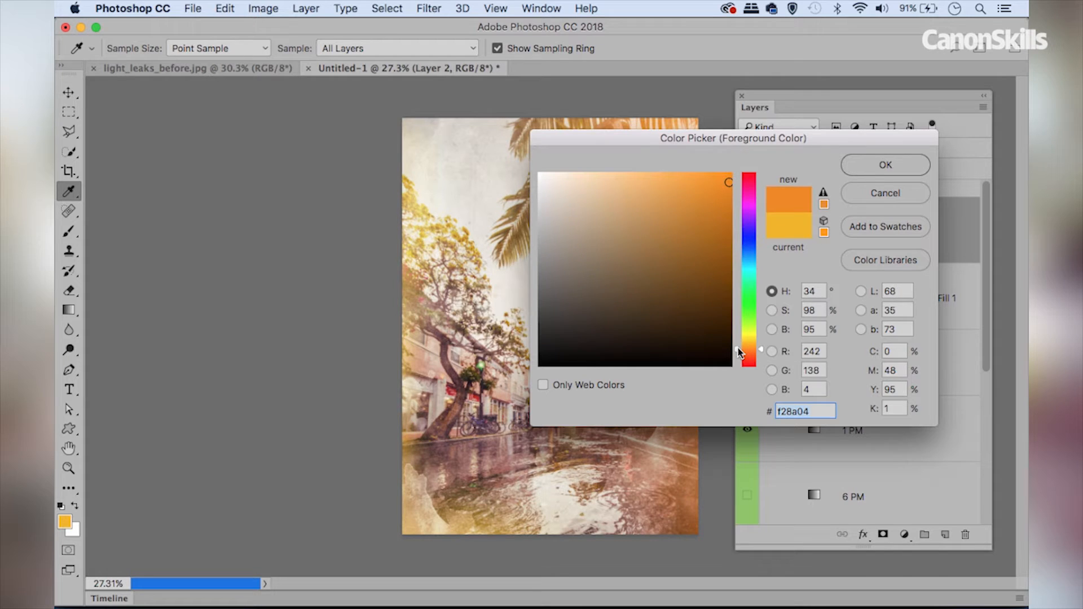
click(886, 165)
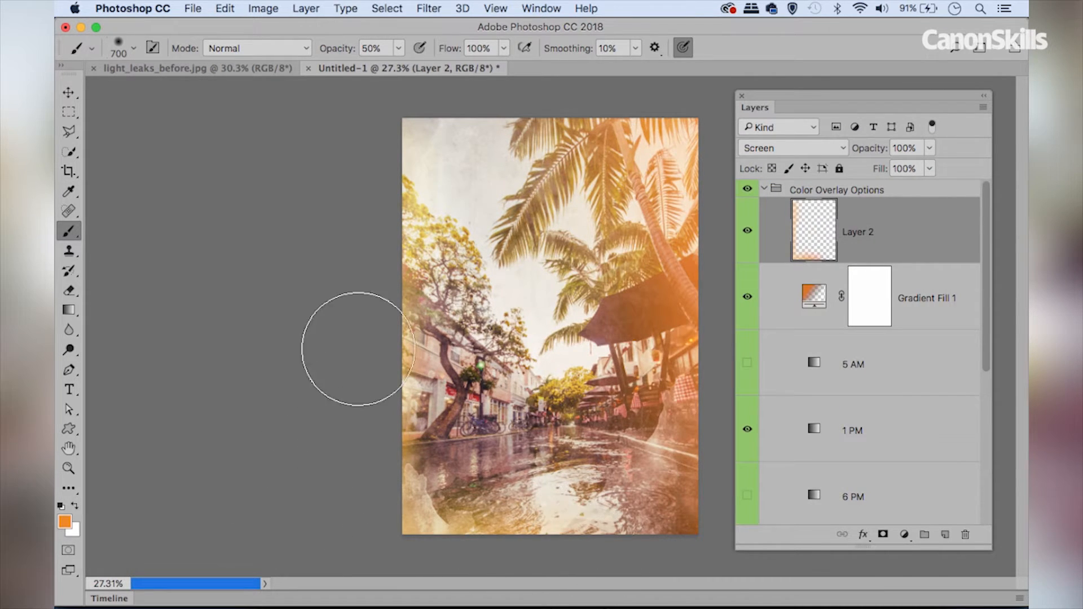
mouse_move(355, 245)
mouse_down()
mouse_move(382, 170)
mouse_move(444, 109)
mouse_move(421, 127)
mouse_move(476, 106)
mouse_move(451, 108)
mouse_move(372, 172)
mouse_up()
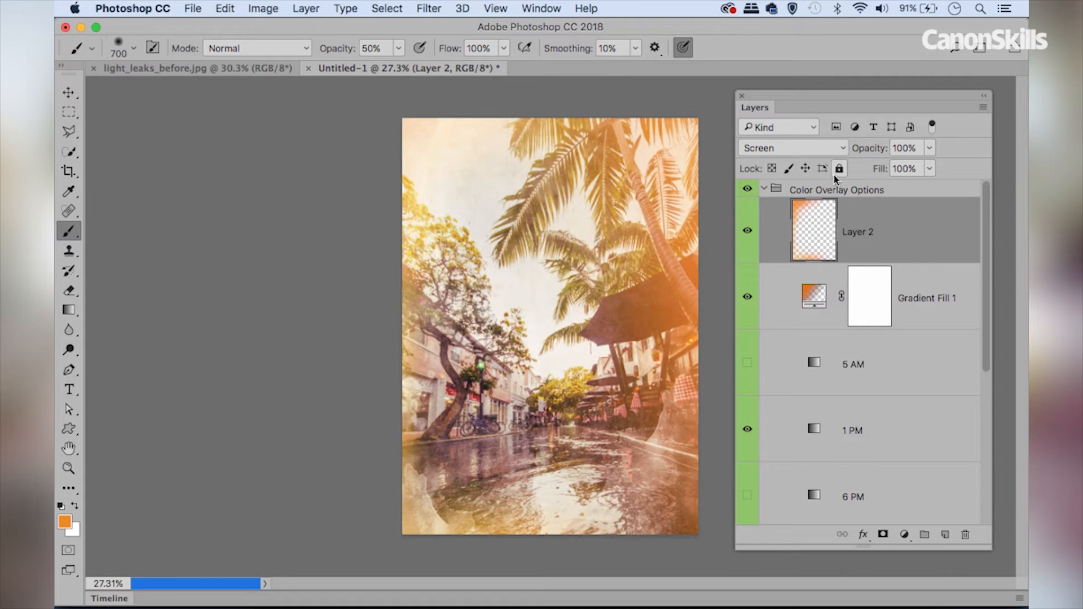
Step: Lower the opacity of Layer 2 to 63% and of Gradient Fill 1 to 86%
drag(878, 152, 849, 150)
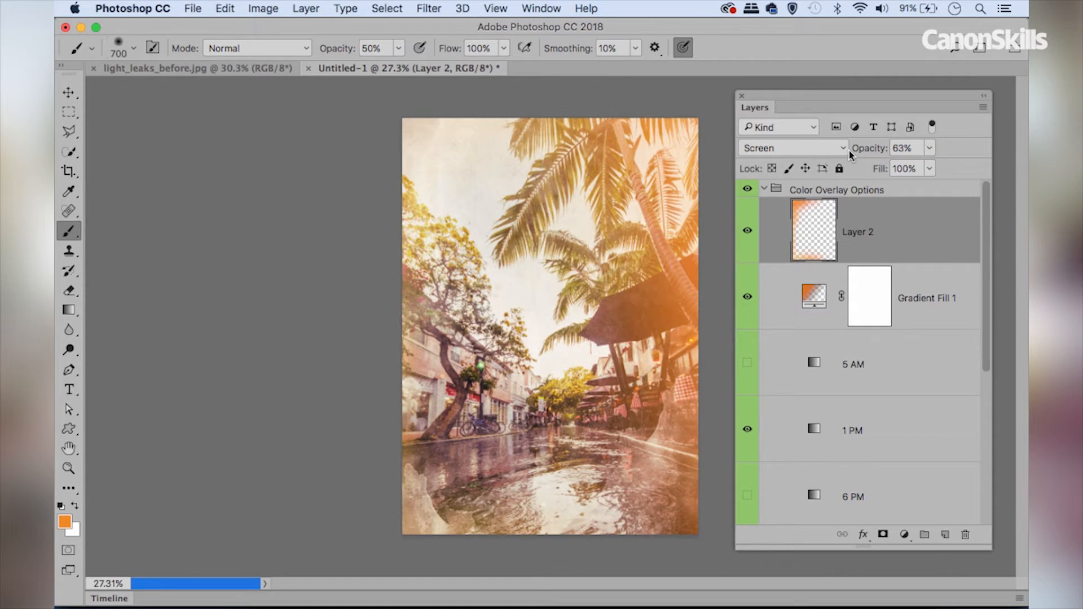
click(839, 293)
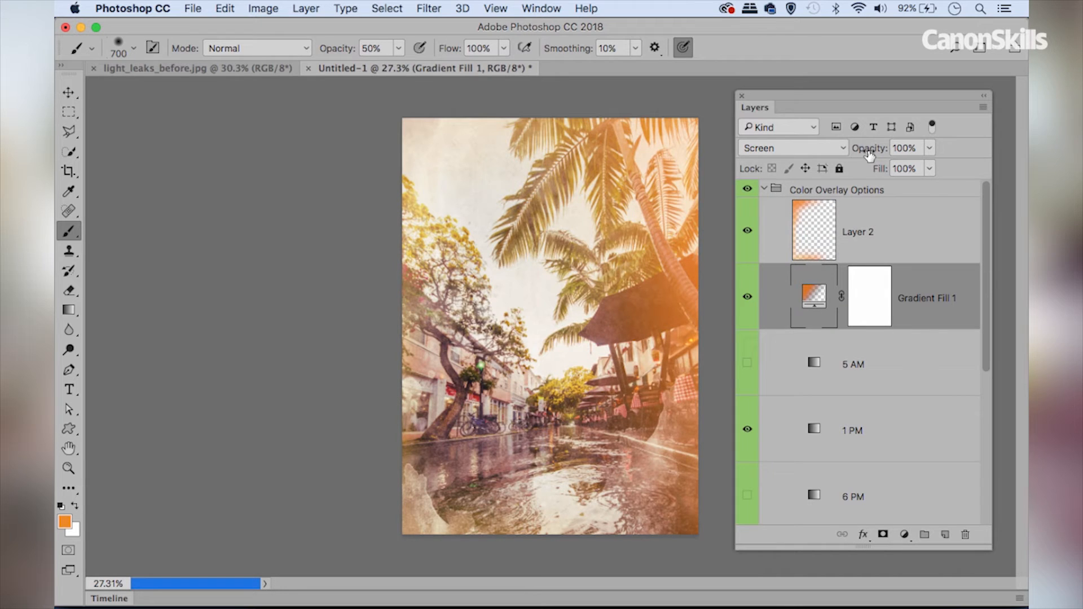
drag(866, 150, 846, 158)
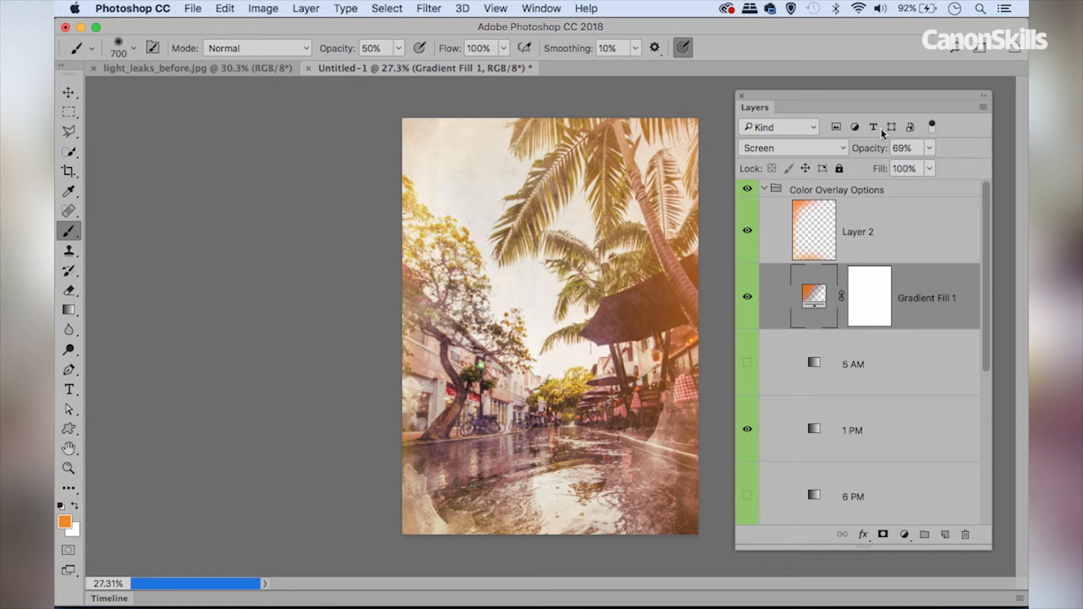
drag(867, 150, 871, 149)
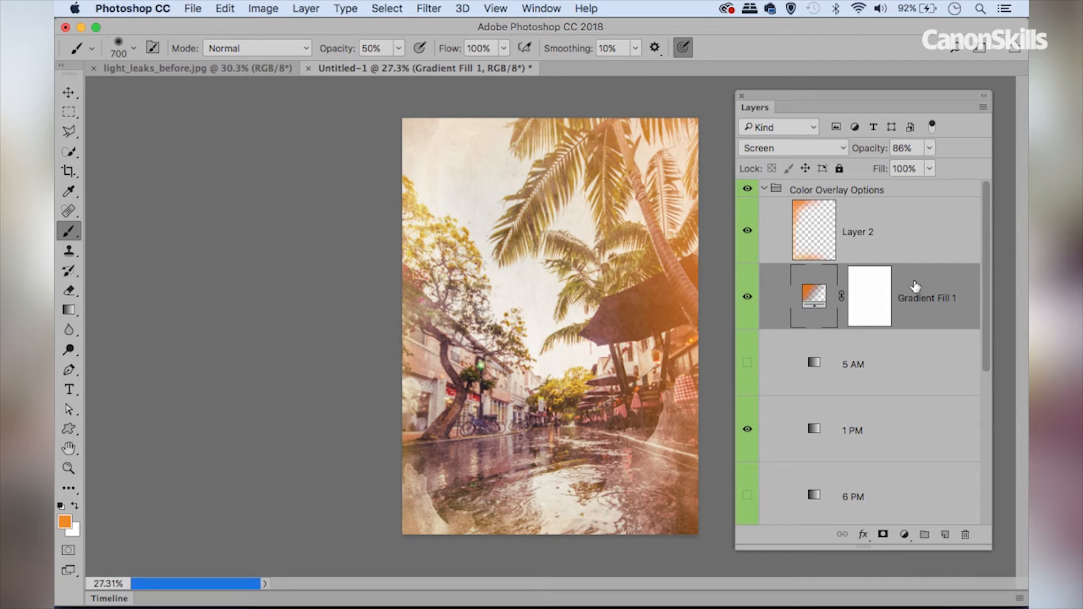
Step: Duplicate Gradient Fill 1, then reposition the copy's gradient over the photo and set its angle to -176.63°
key(super+j)
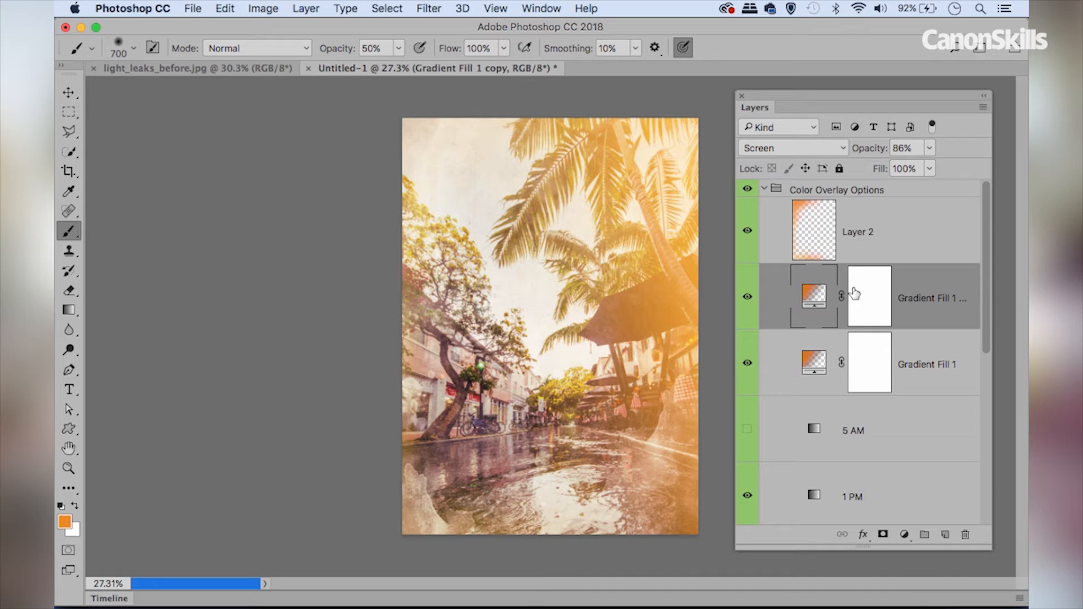
double_click(814, 294)
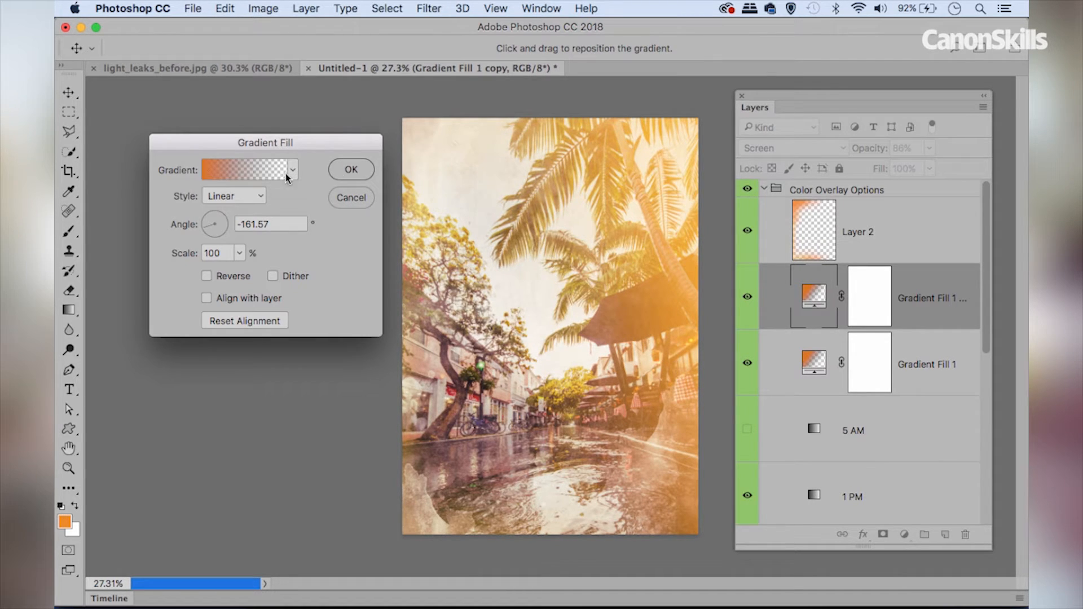
drag(616, 260, 604, 175)
drag(601, 267, 646, 281)
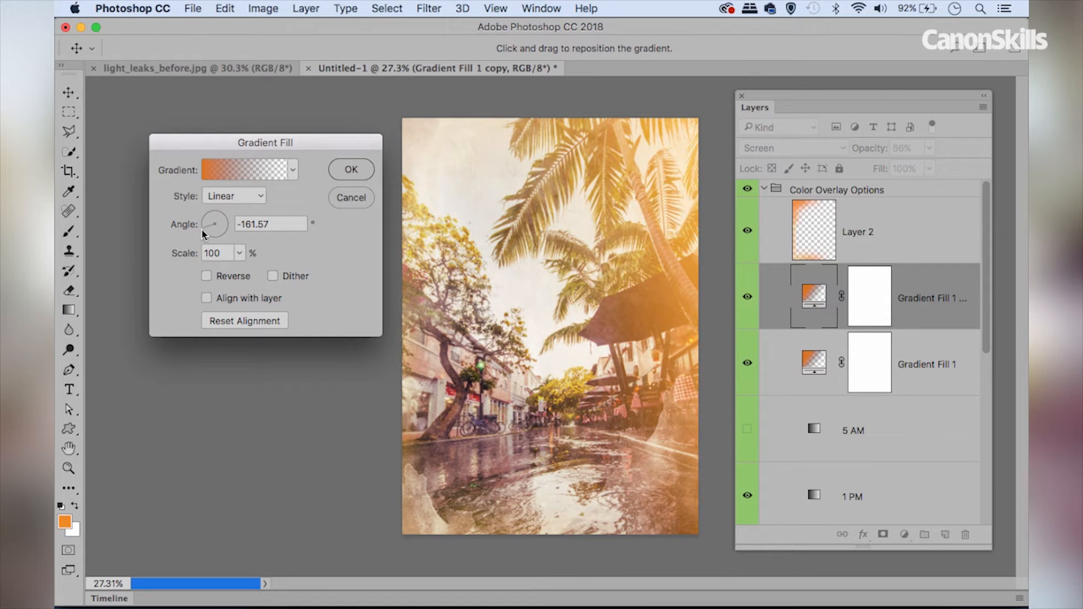
drag(202, 227, 204, 227)
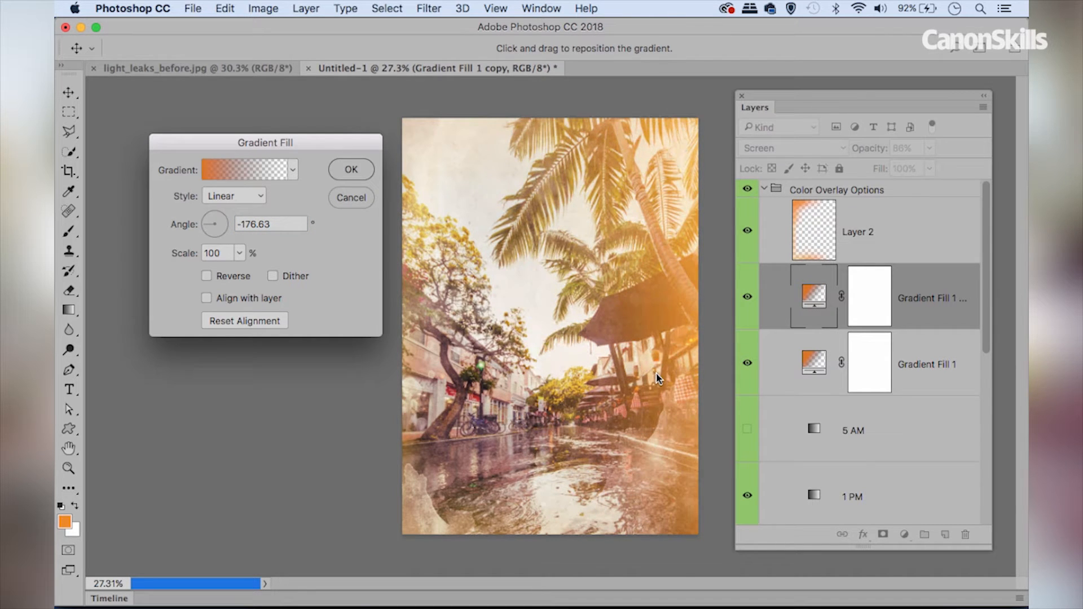
click(350, 170)
key(b)
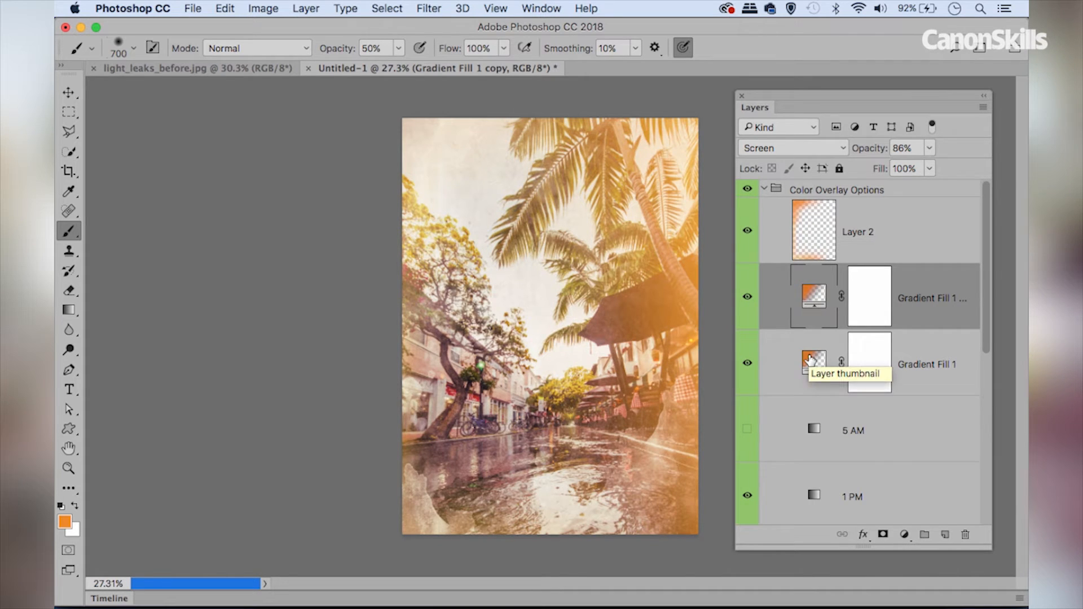
Step: Add a Curves adjustment layer above Layer 2 and shape the RGB curve into a gentle S by darkening shadows and brightening highlights
click(899, 223)
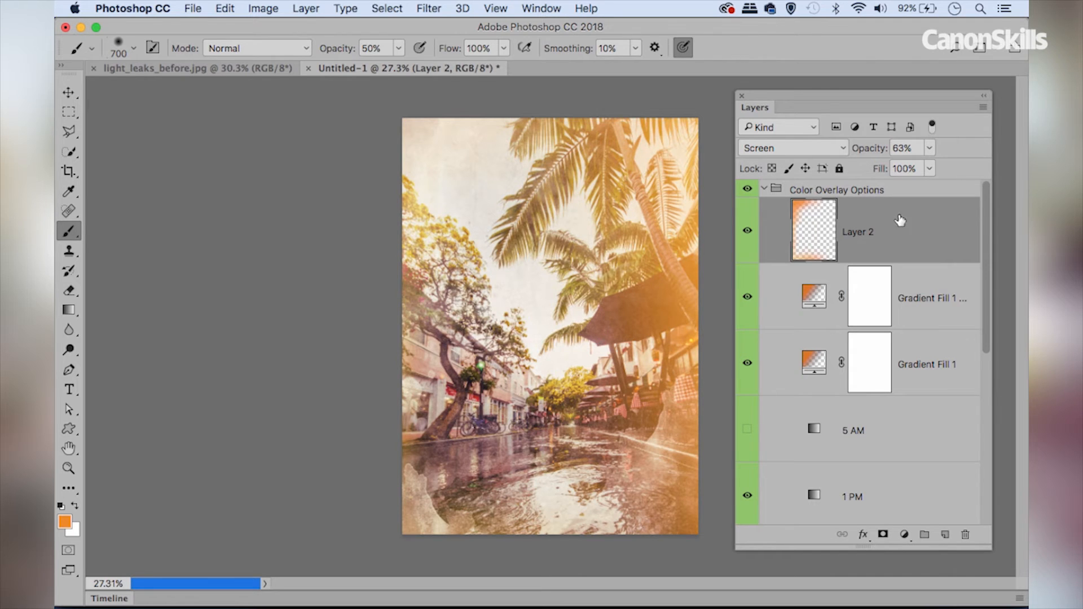
click(904, 534)
mouse_move(923, 599)
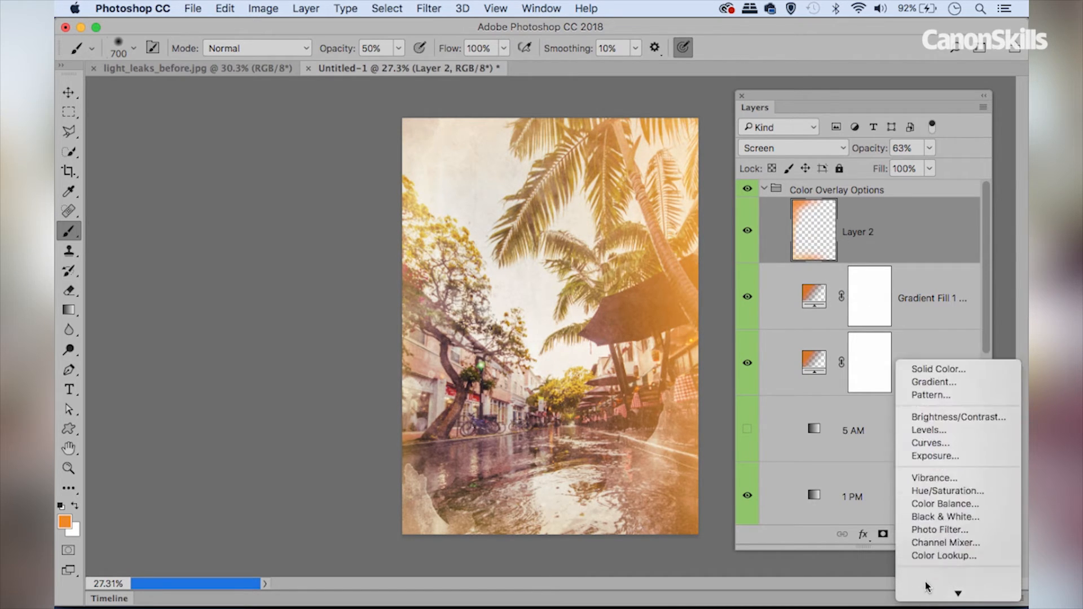
click(936, 448)
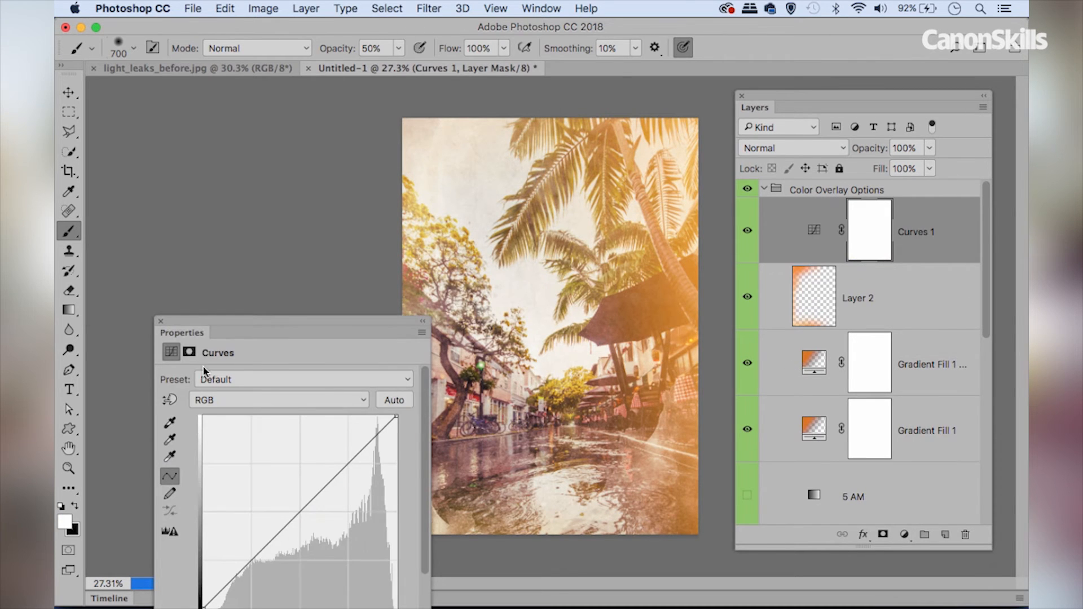
drag(191, 337, 177, 165)
drag(223, 380, 236, 380)
drag(323, 283, 316, 281)
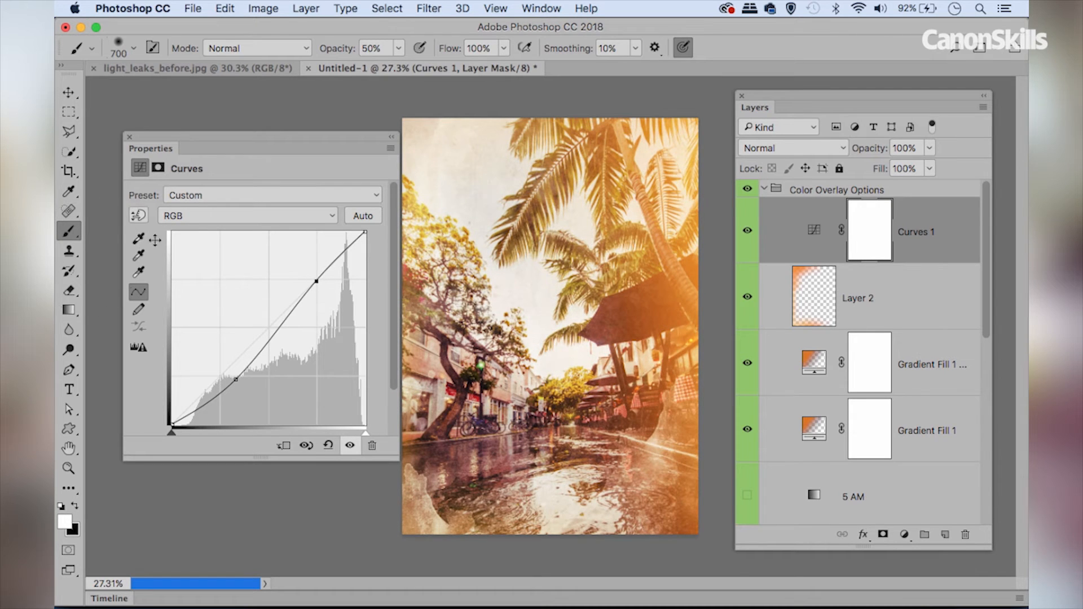
Step: Raise the black point of the Blue channel curve to tint the shadows blue, and close the curve settings
click(205, 212)
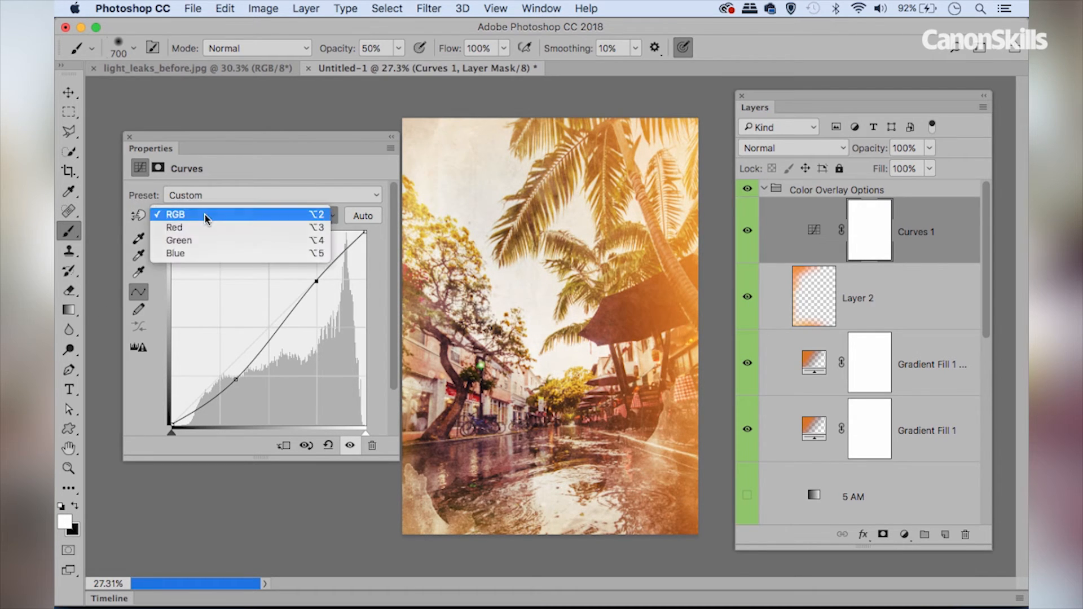
click(196, 252)
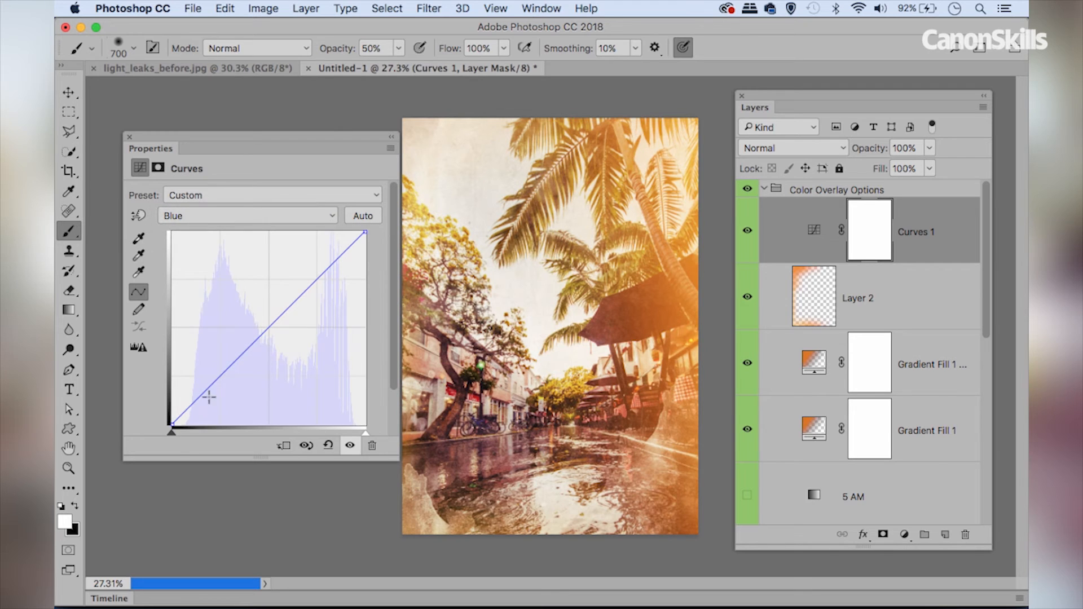
drag(174, 423, 148, 403)
drag(366, 234, 371, 235)
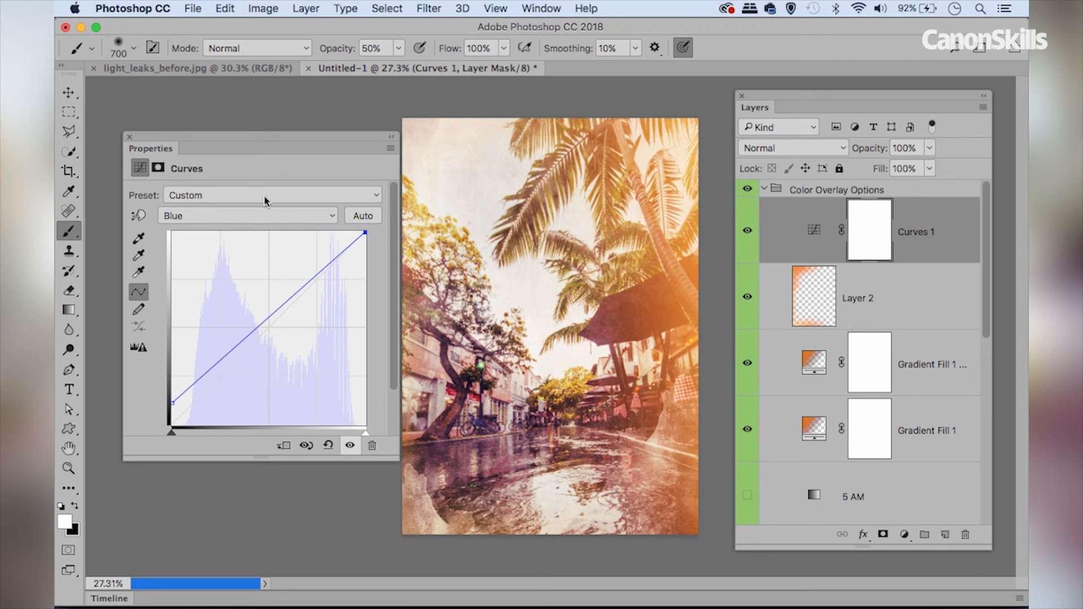
click(128, 138)
Step: Hide and show the Curves 1 layer to compare the photo with and without the adjustment
click(747, 232)
click(747, 233)
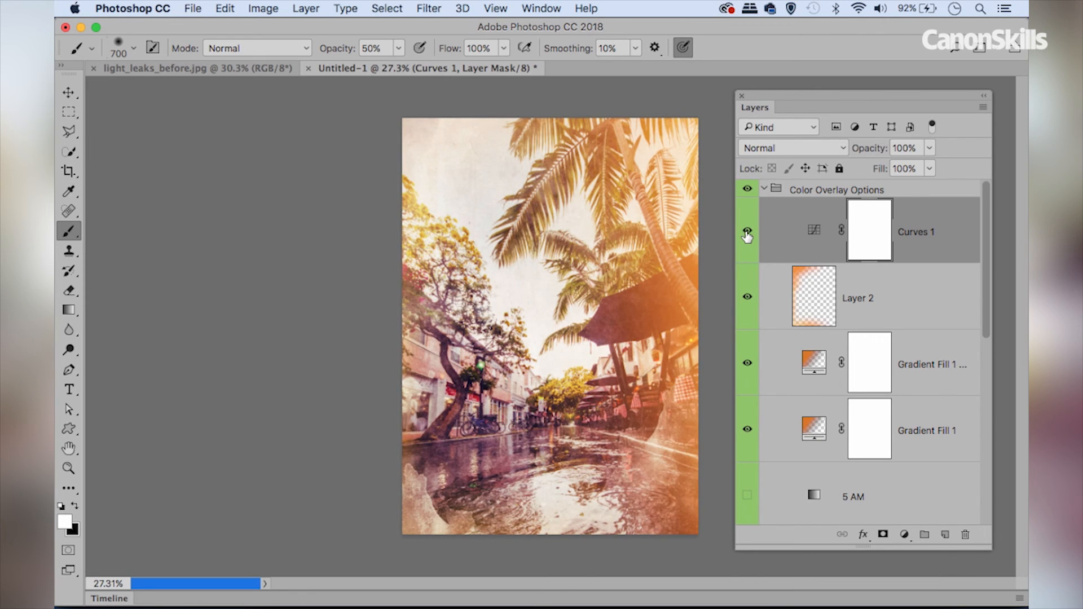
click(815, 232)
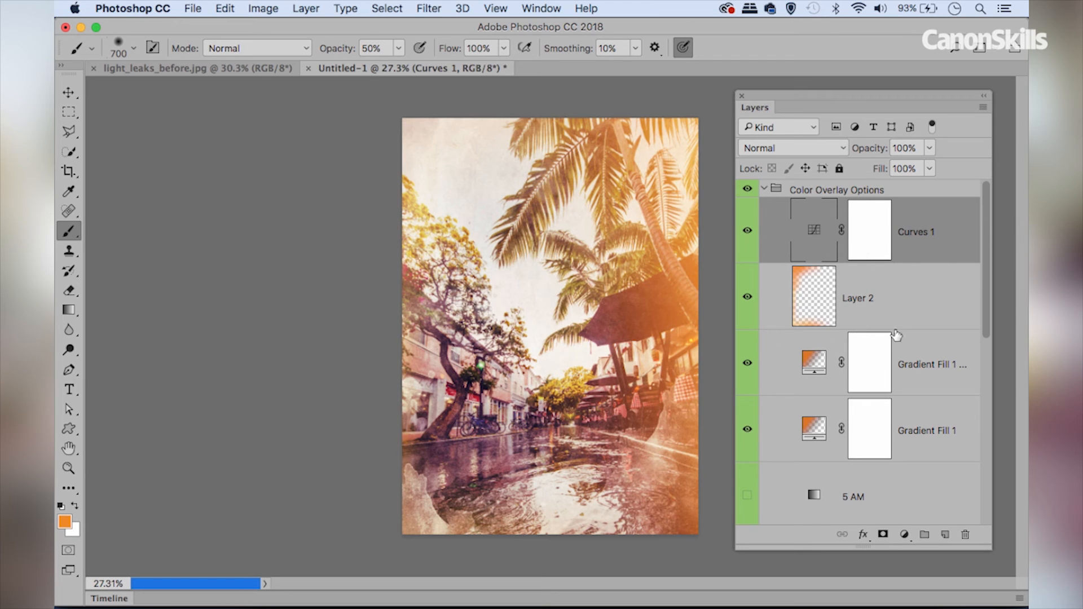
Step: Reduce the Gradient Fill 1 copy's opacity to 26% and Gradient Fill 1's to 72%, and close the layer list
click(925, 368)
drag(860, 148, 830, 150)
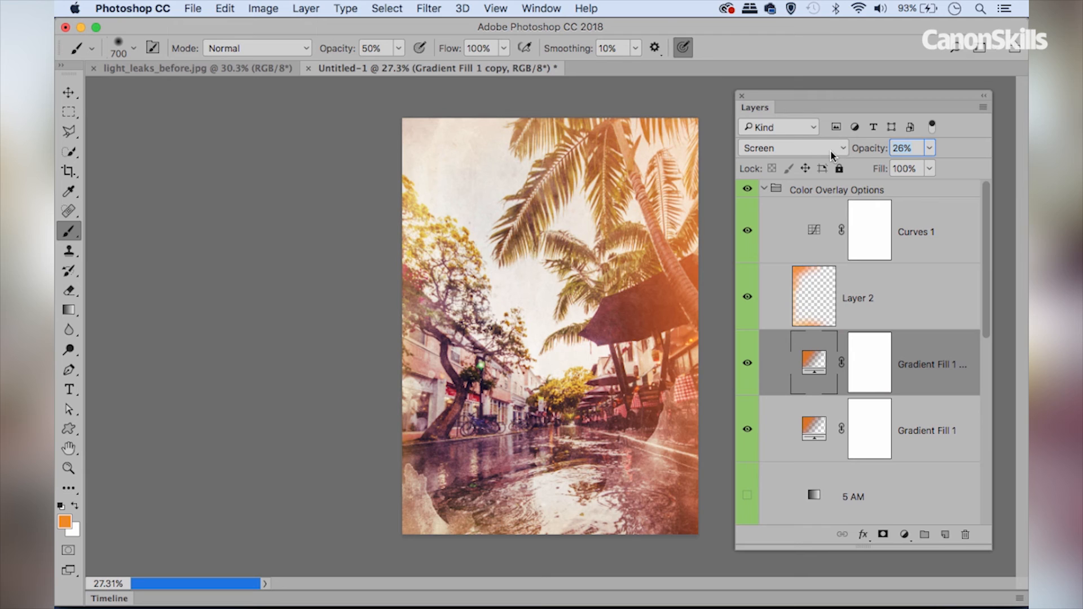
click(925, 428)
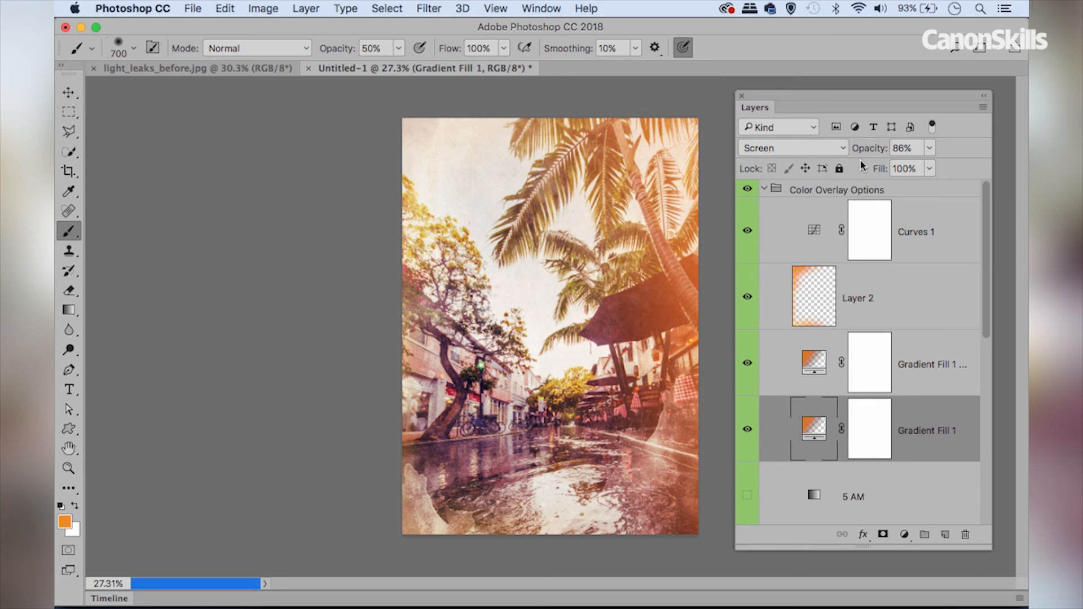
drag(872, 155, 860, 151)
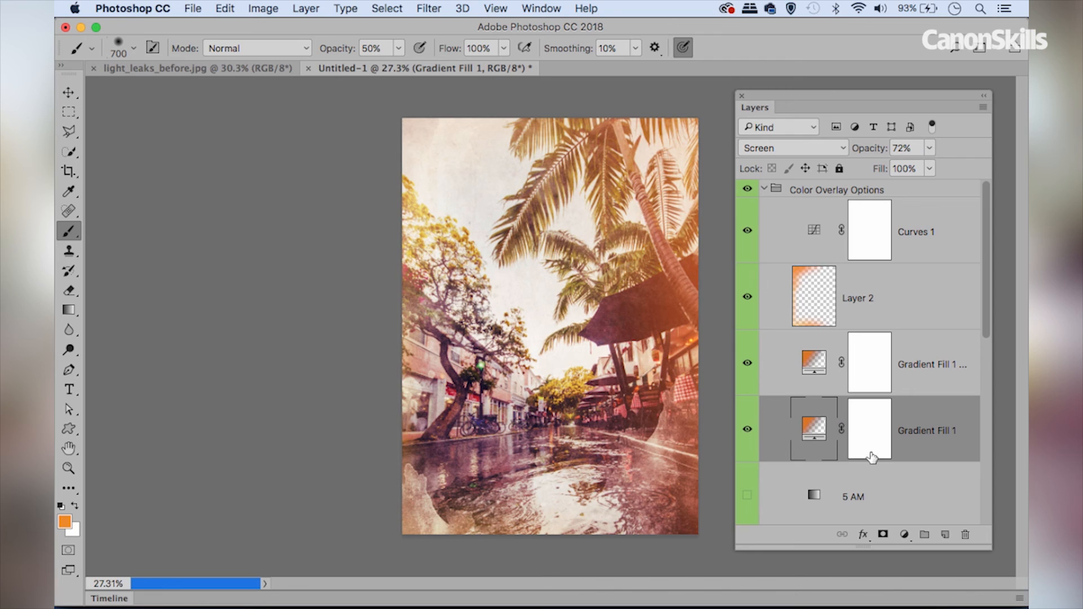
click(740, 96)
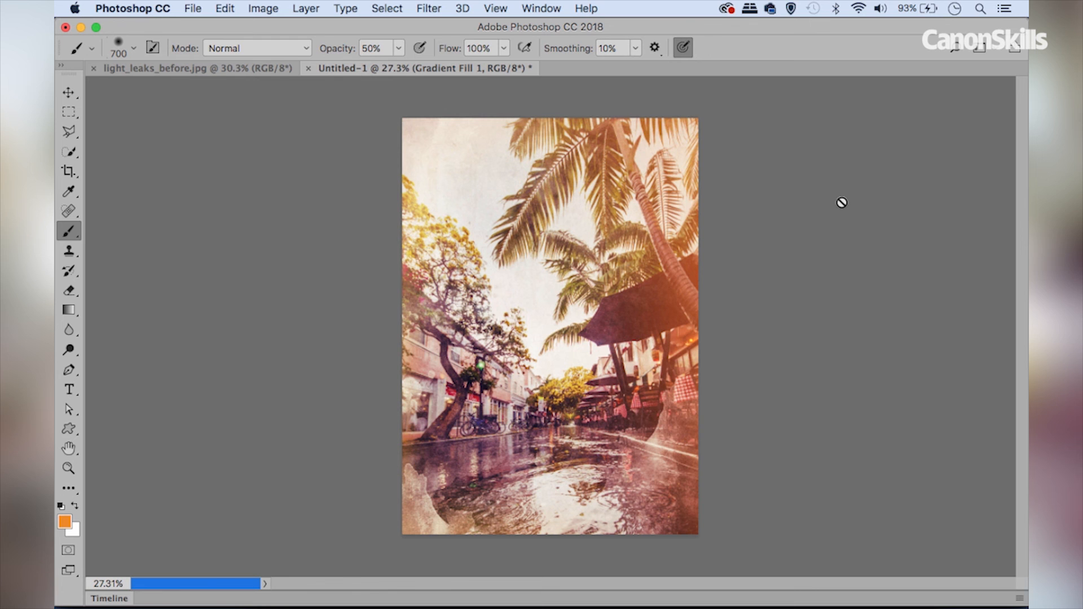